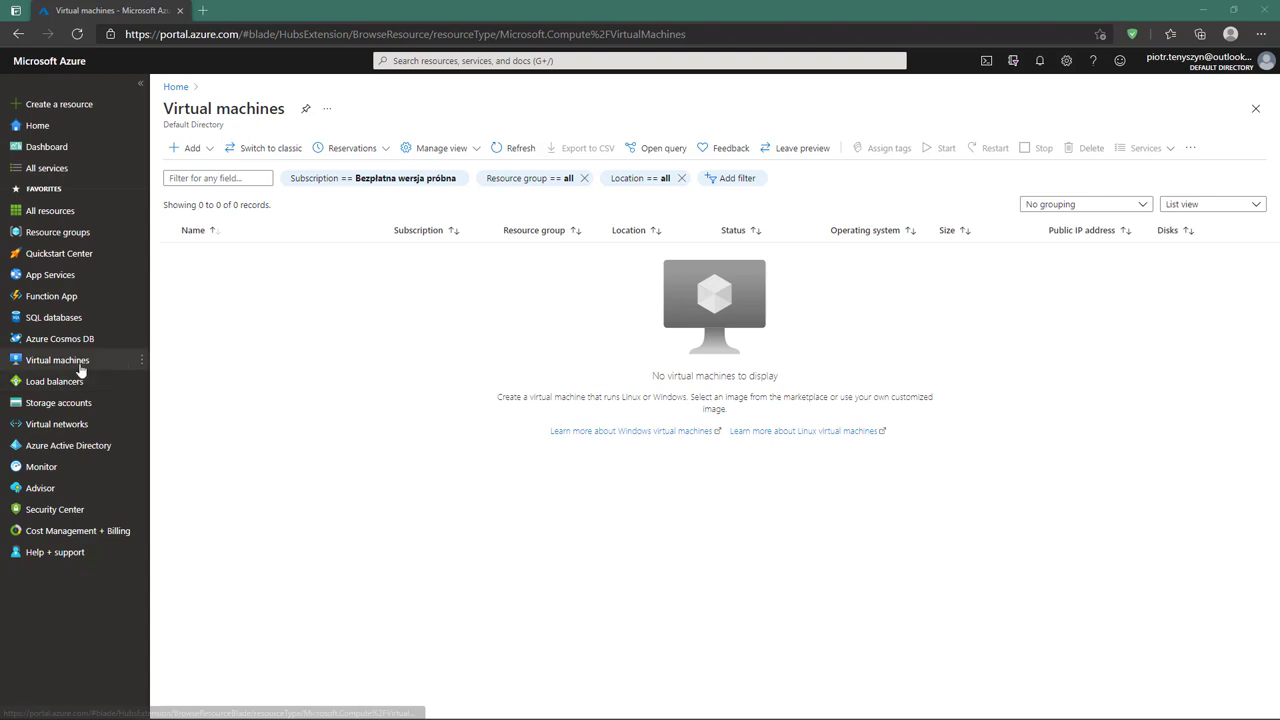
# - Start a new virtual machine and create the new resource group win1
pyautogui.click(192, 148)
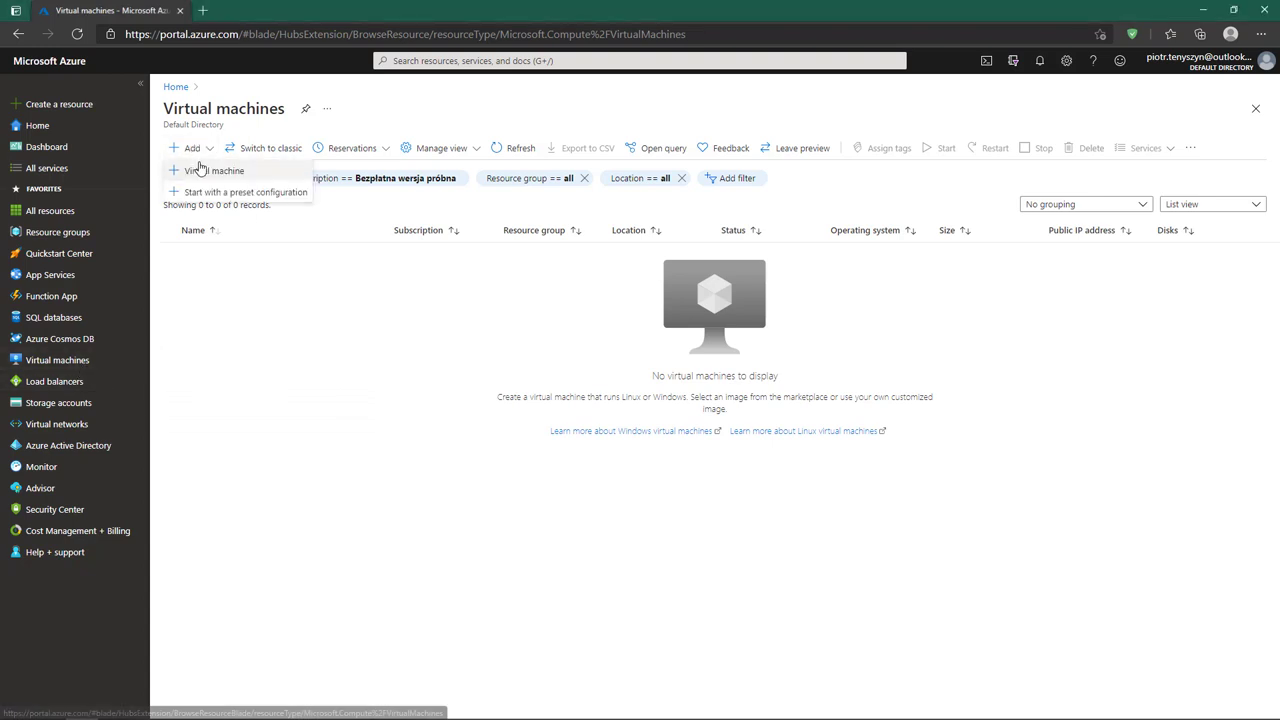
pyautogui.click(197, 170)
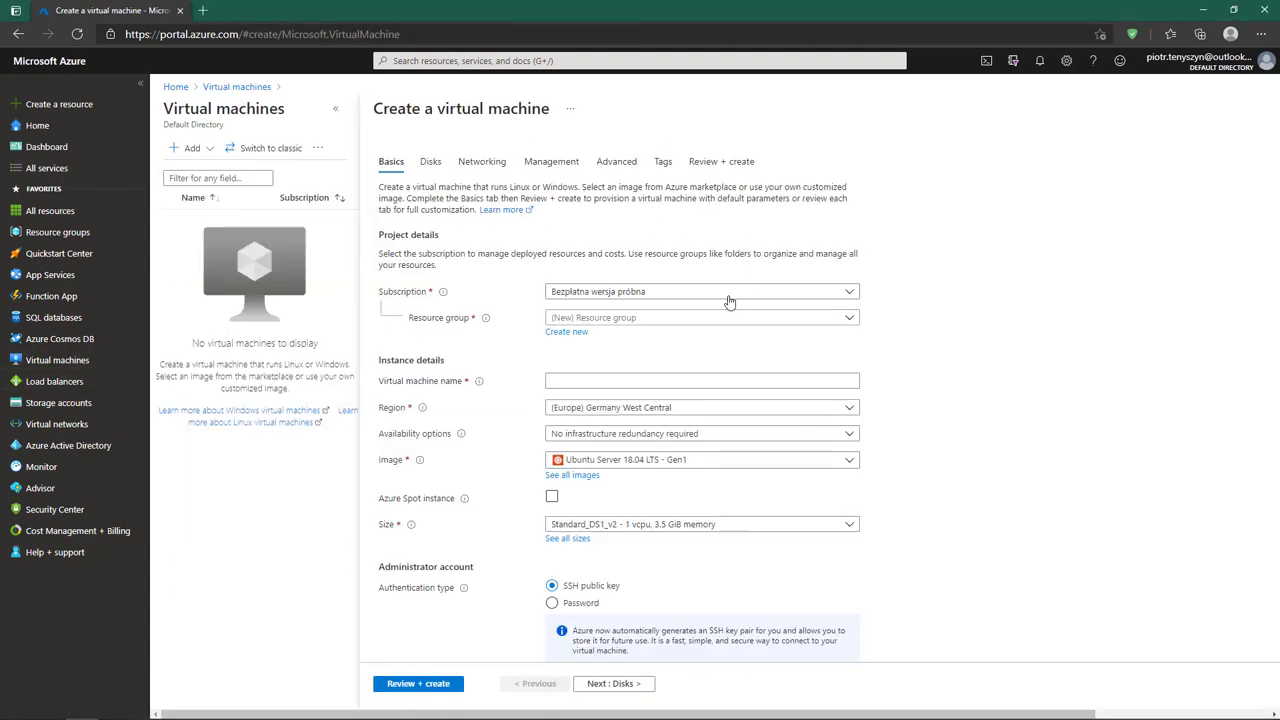
pyautogui.click(572, 318)
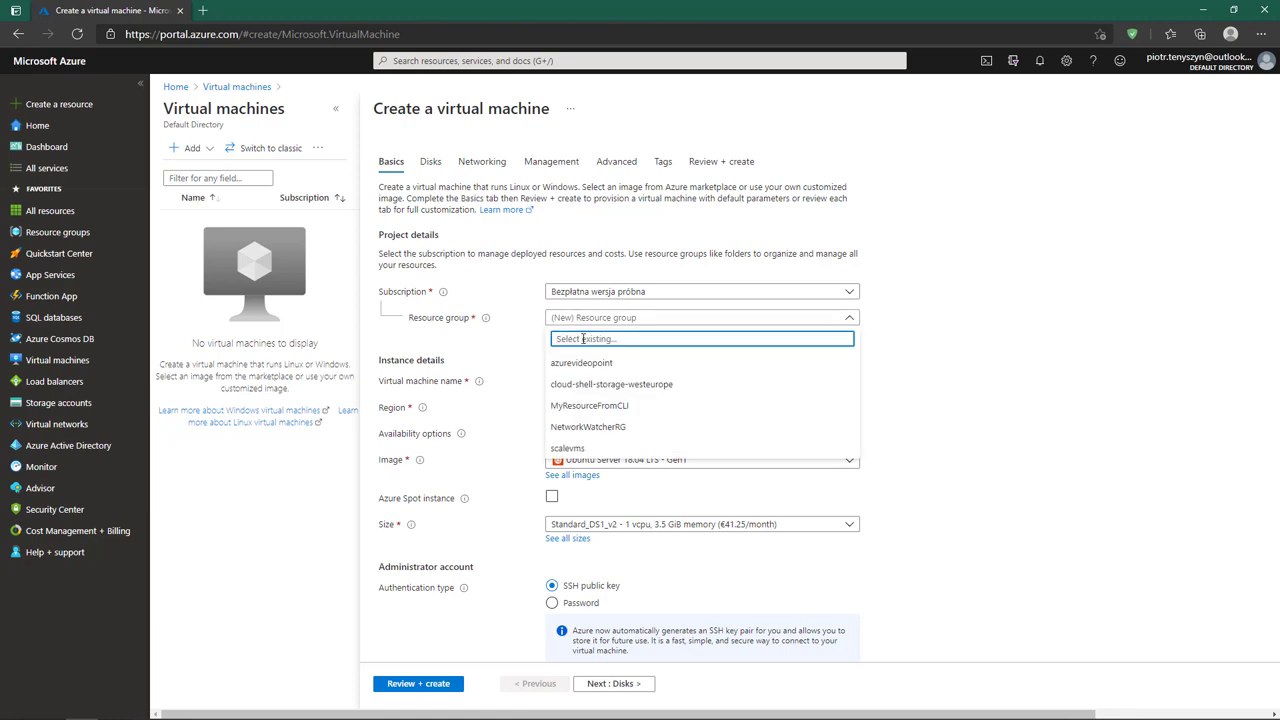
pyautogui.click(583, 318)
pyautogui.click(576, 332)
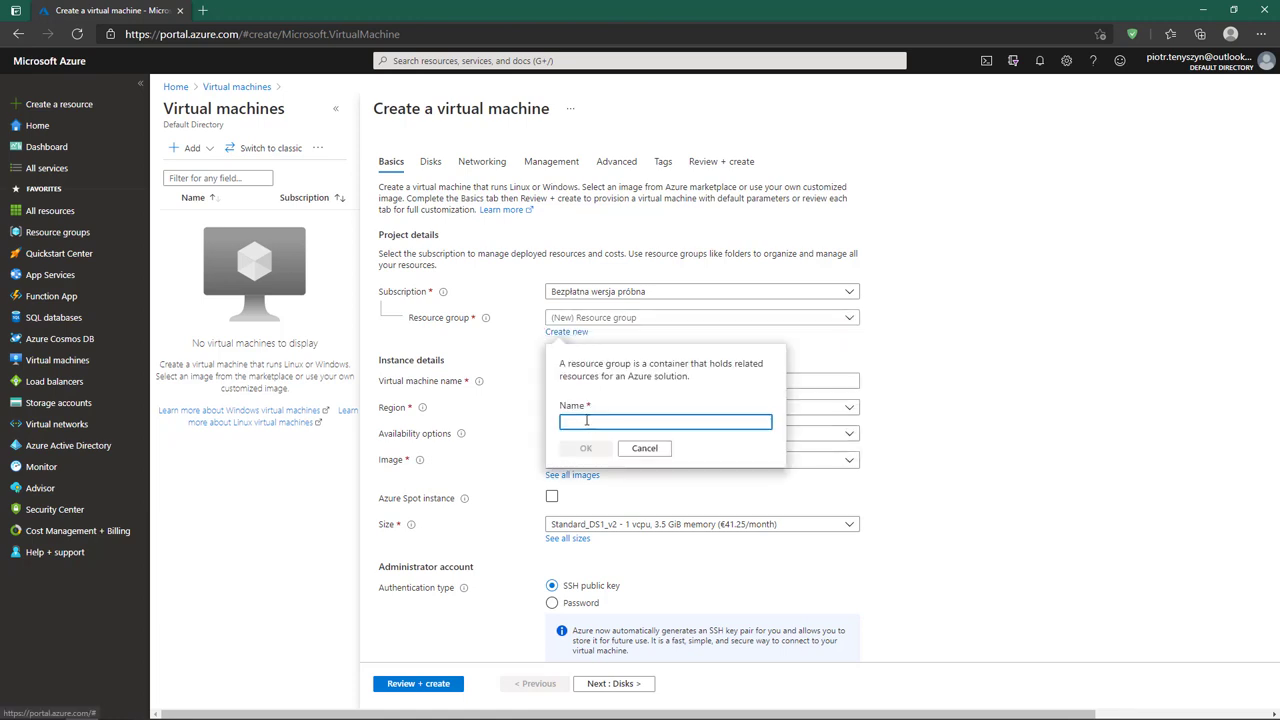
pyautogui.write('win1')
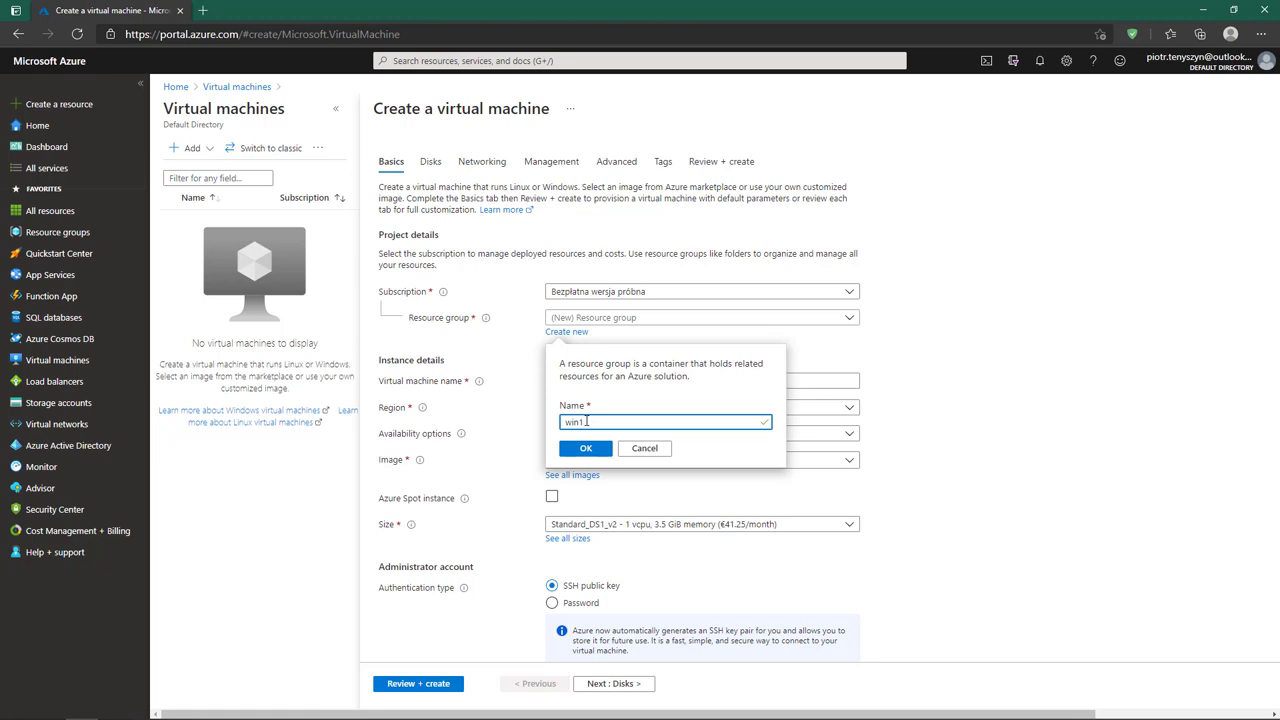
pyautogui.press('Return')
# - Name the virtual machine winmachine1
pyautogui.click(636, 375)
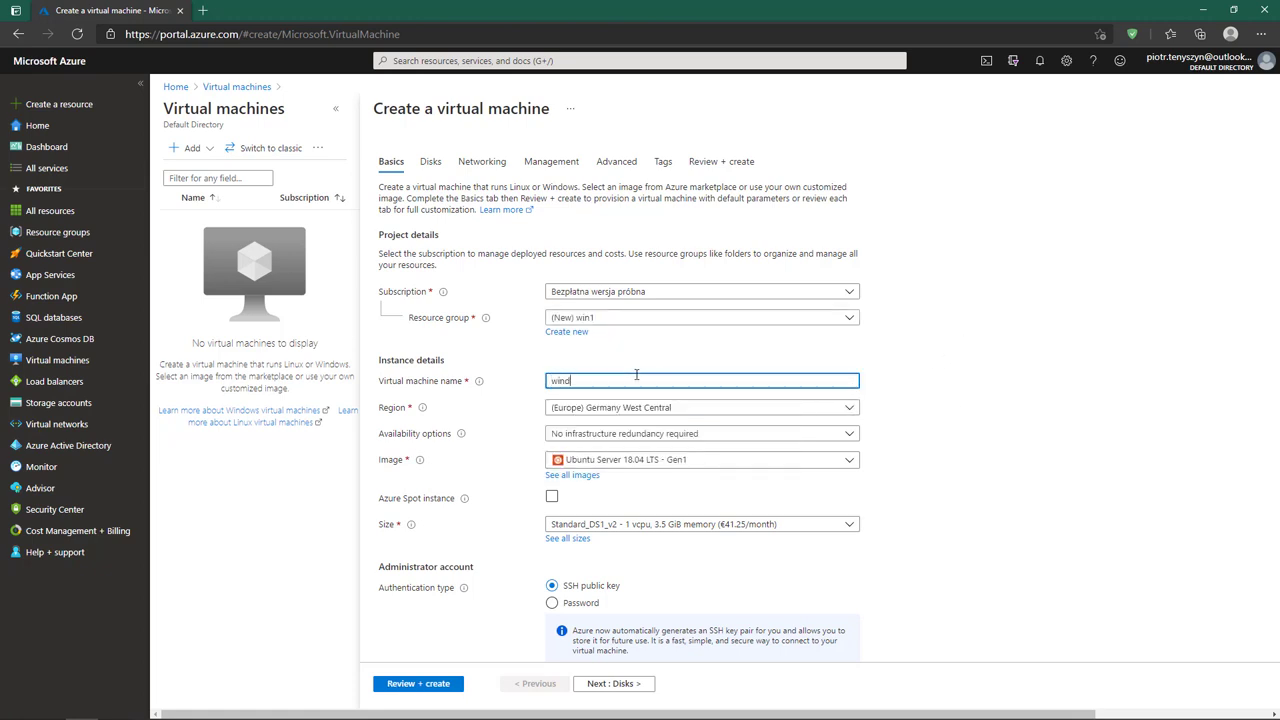
pyautogui.write('windows_')
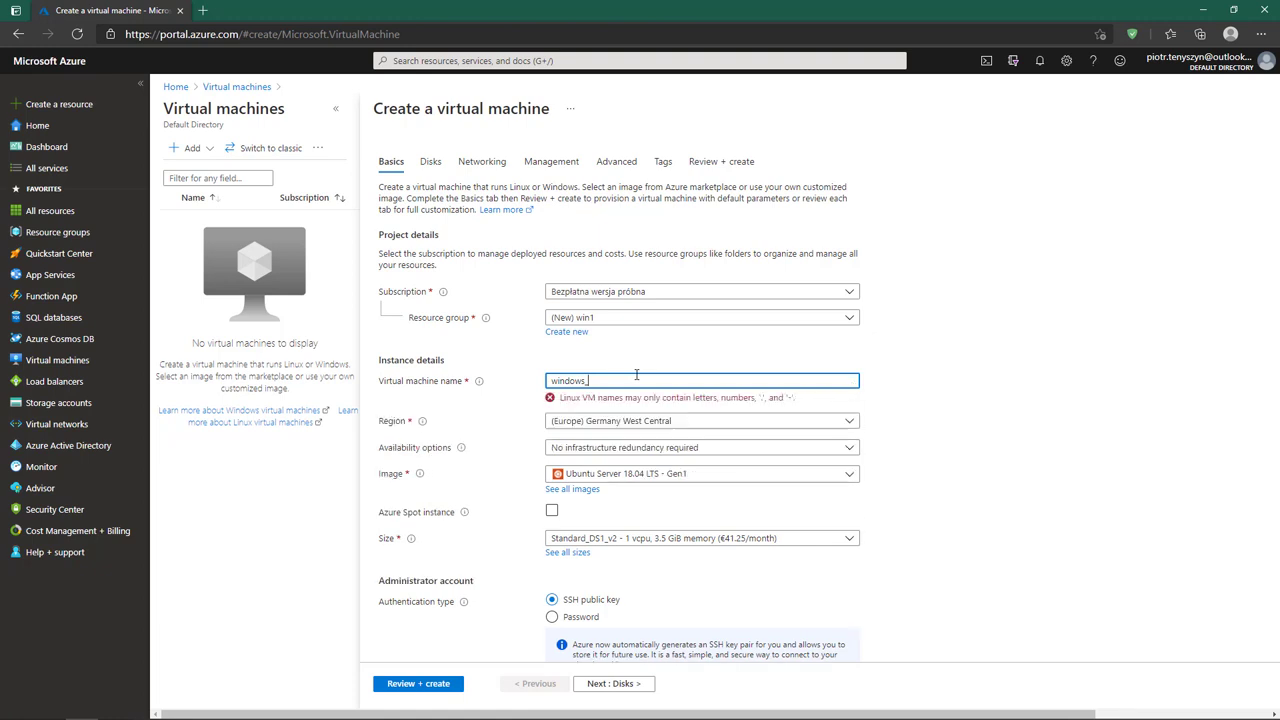
pyautogui.write('machine1')
pyautogui.press('Delete')
pyautogui.press('Delete')
pyautogui.press('Delete')
pyautogui.press('Delete')
pyautogui.press('Delete')
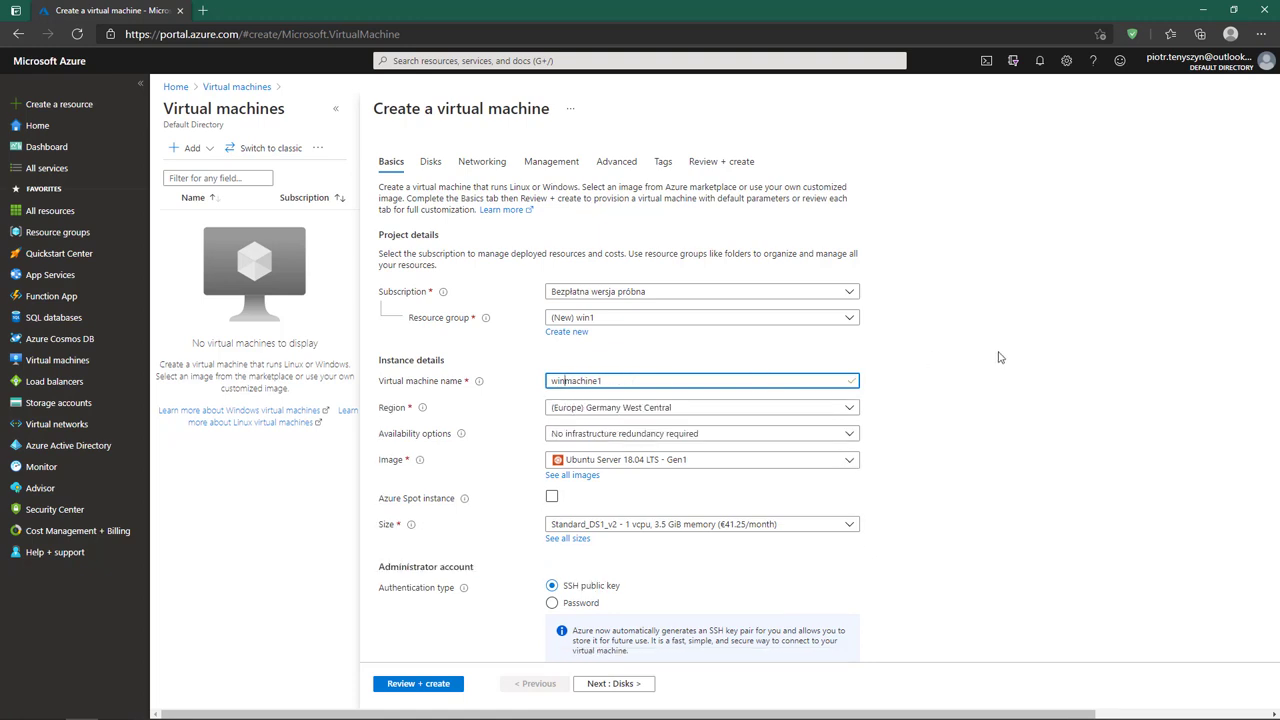
# - Choose the Windows 10 Pro, Version 20H2 image and Standard_D2s_v3 size
pyautogui.scroll(-1, 737, 400)
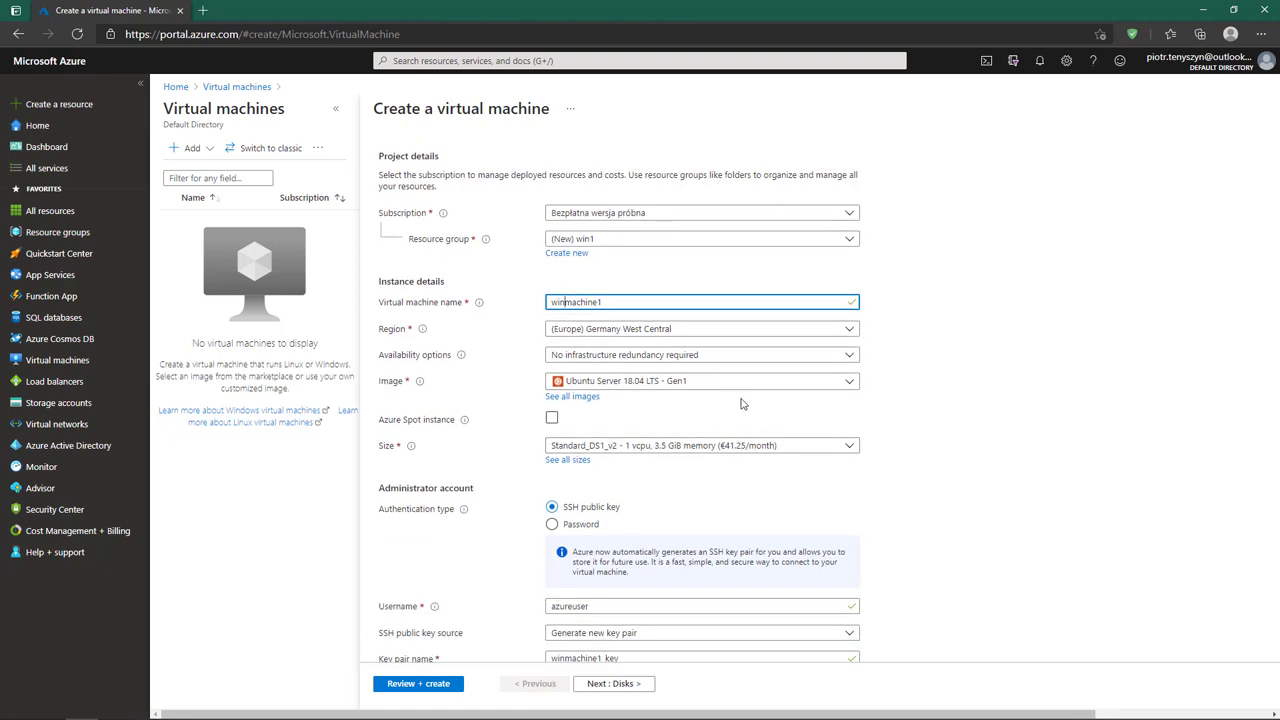
pyautogui.click(730, 390)
pyautogui.click(794, 492)
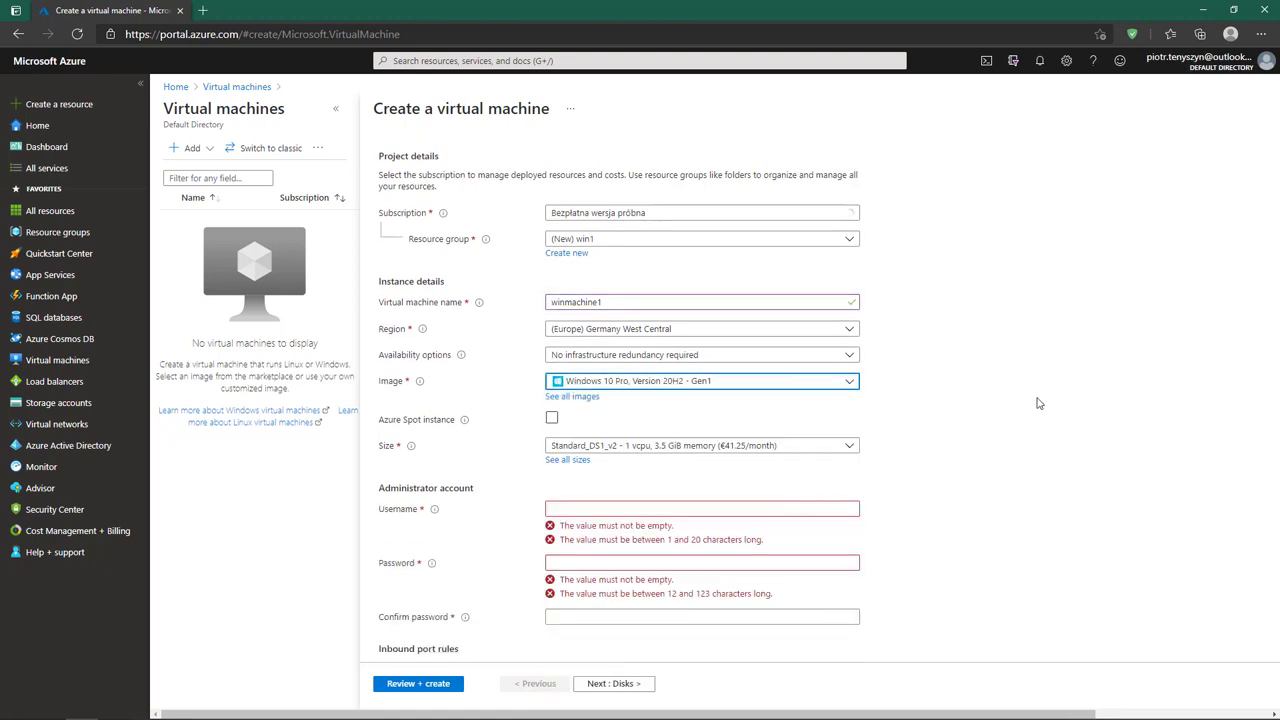
pyautogui.click(719, 446)
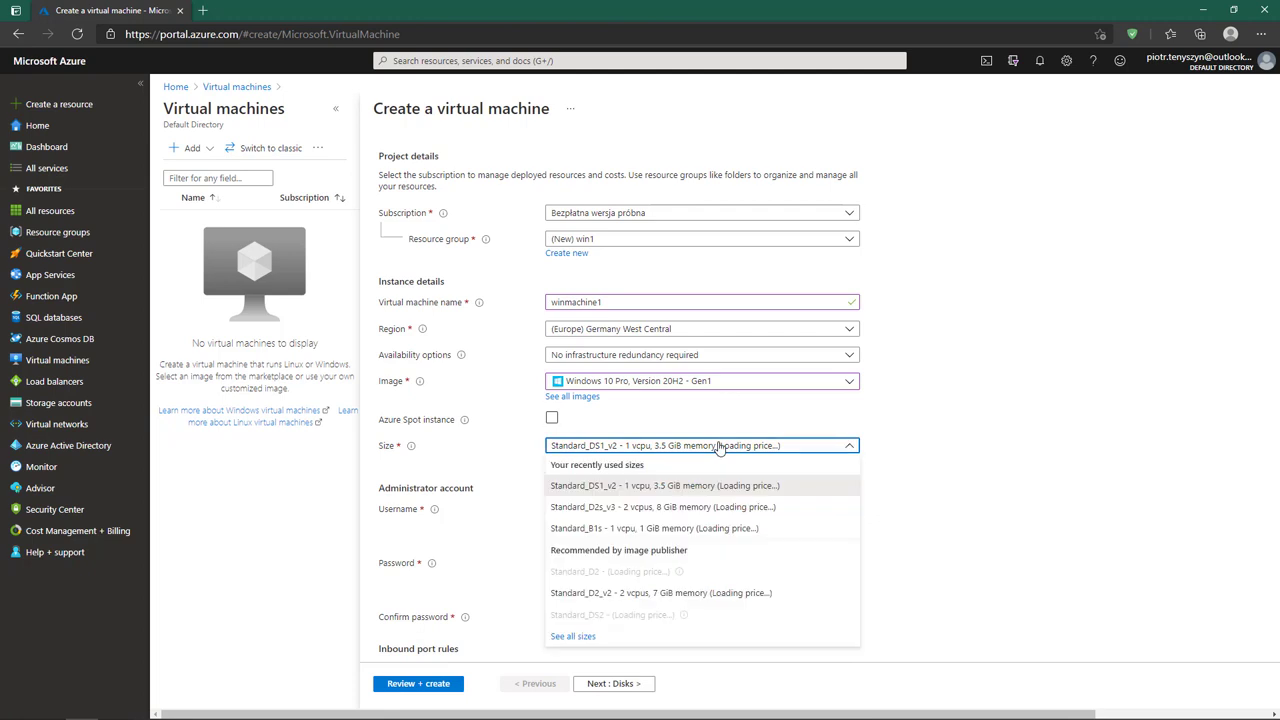
pyautogui.click(700, 507)
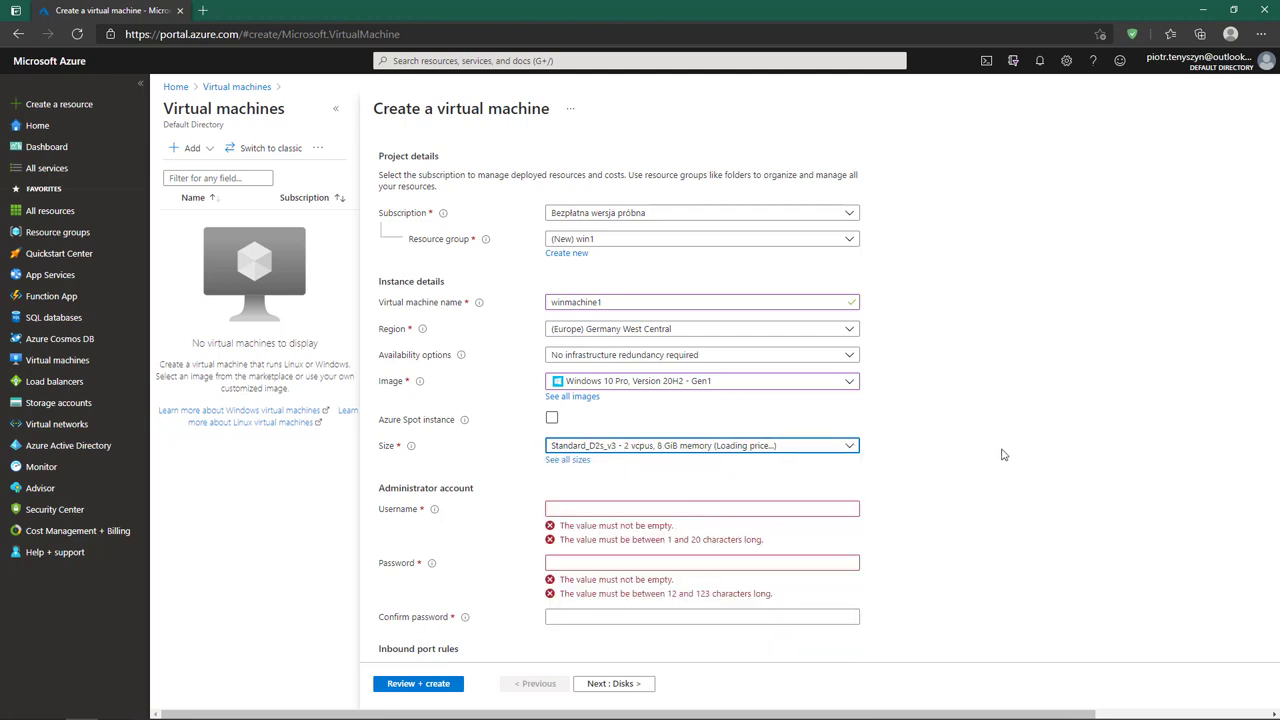
# - Fill in the administrator username and password
pyautogui.scroll(-1, 1003, 455)
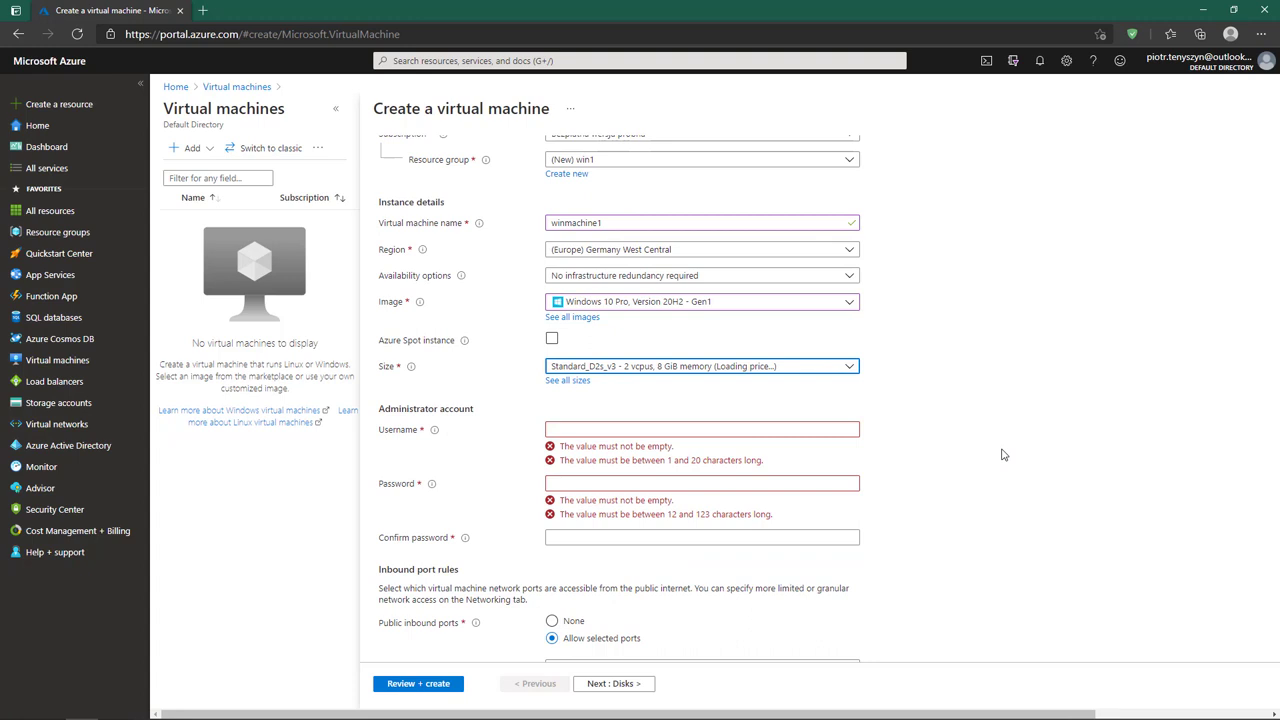
pyautogui.click(702, 429)
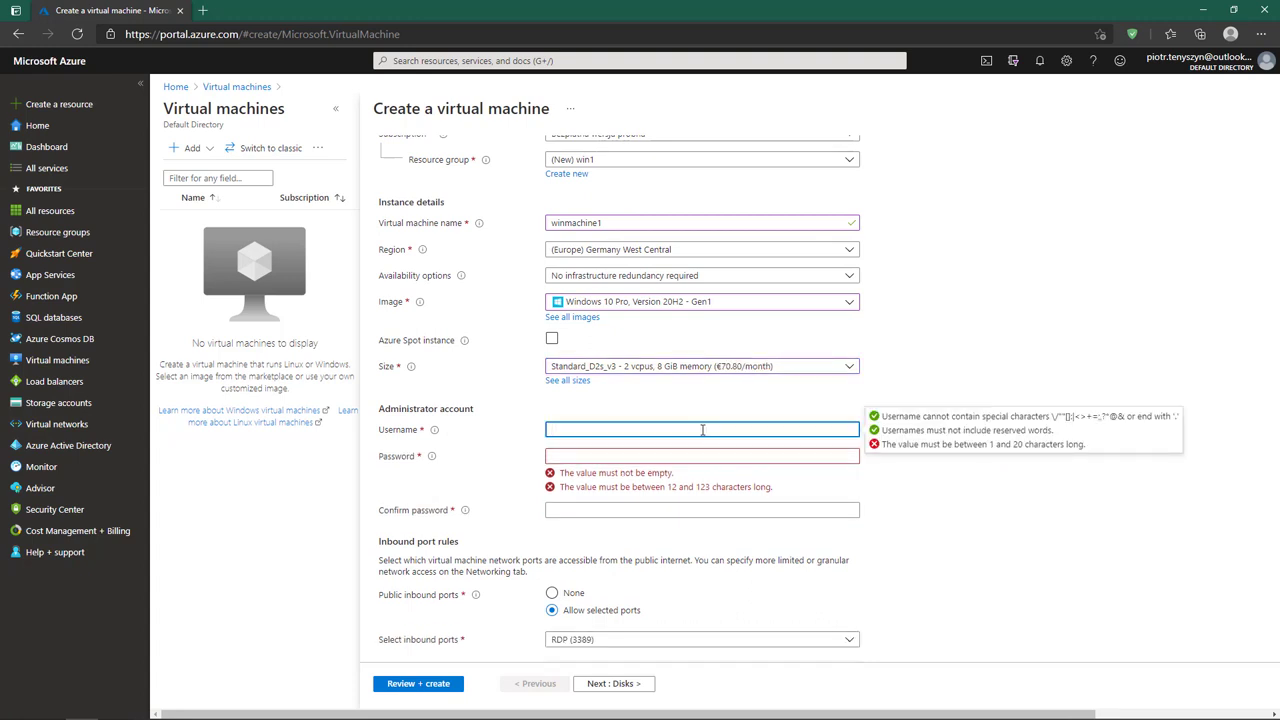
pyautogui.write('azureuser')
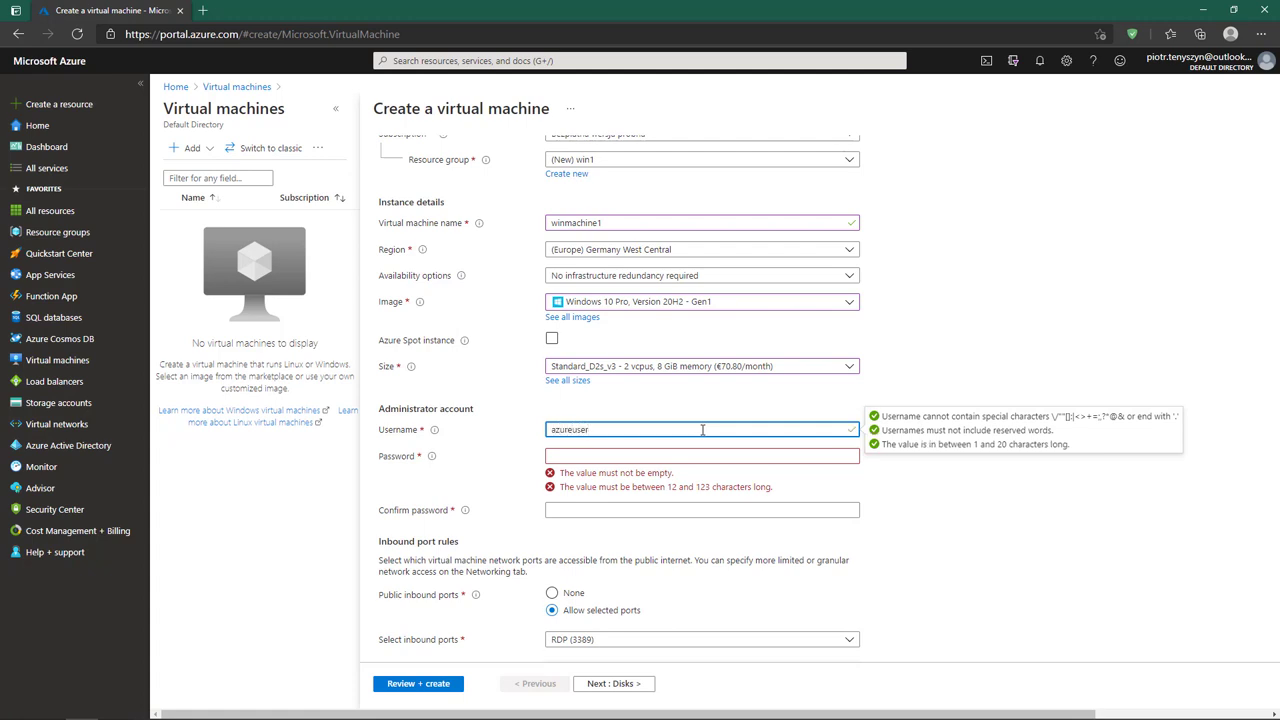
pyautogui.press('Tab')
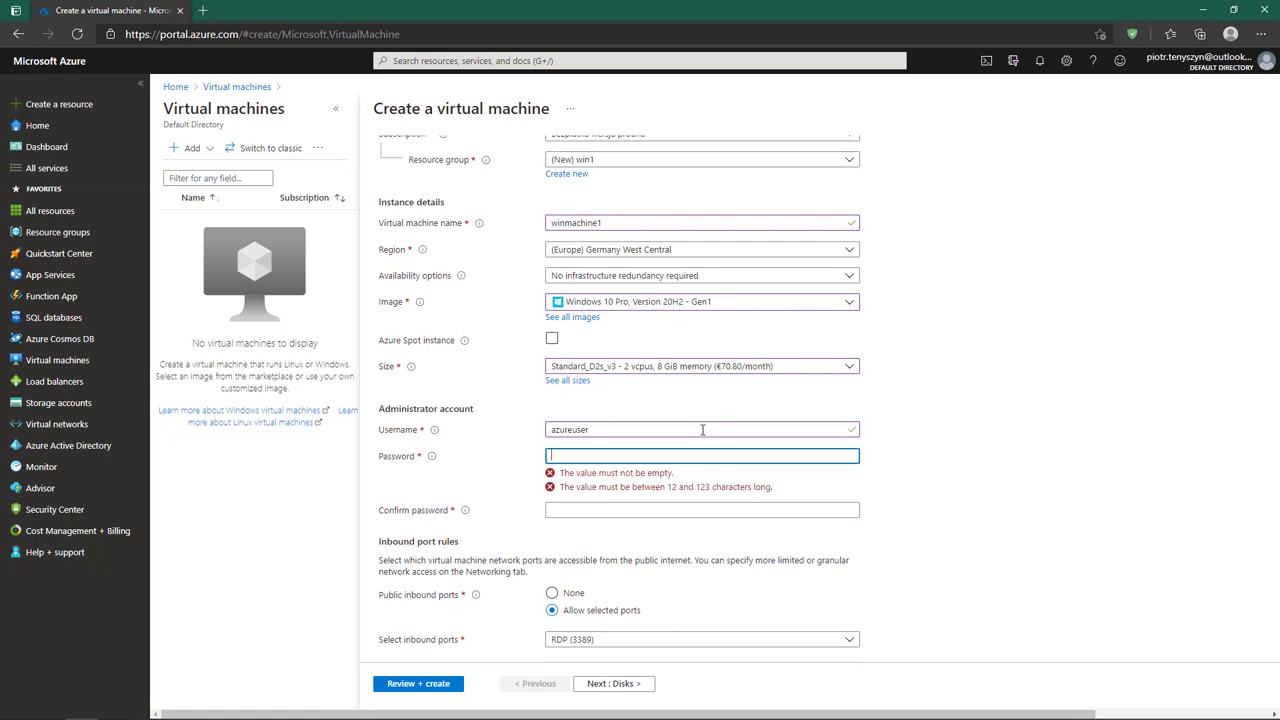
pyautogui.write('P')
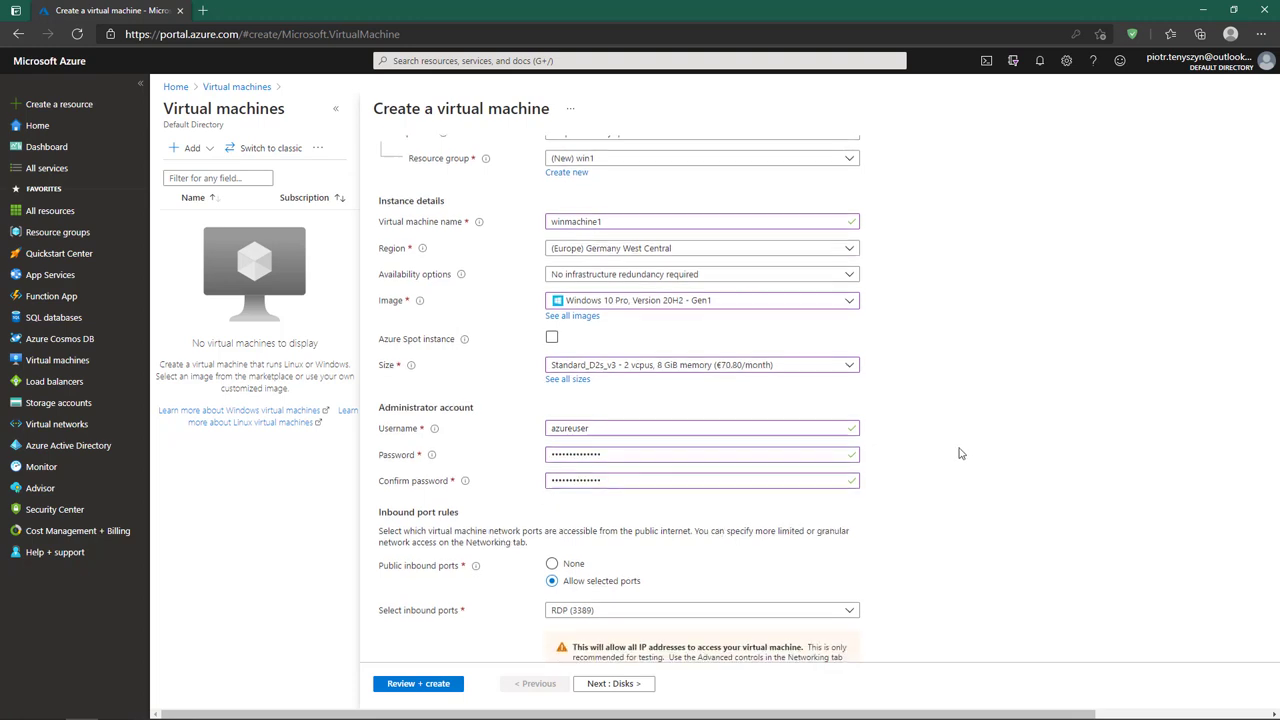
# - Allow only RDP (3389) inbound and confirm the eligible Windows 10 license
pyautogui.scroll(-2, 900, 480)
pyautogui.click(760, 449)
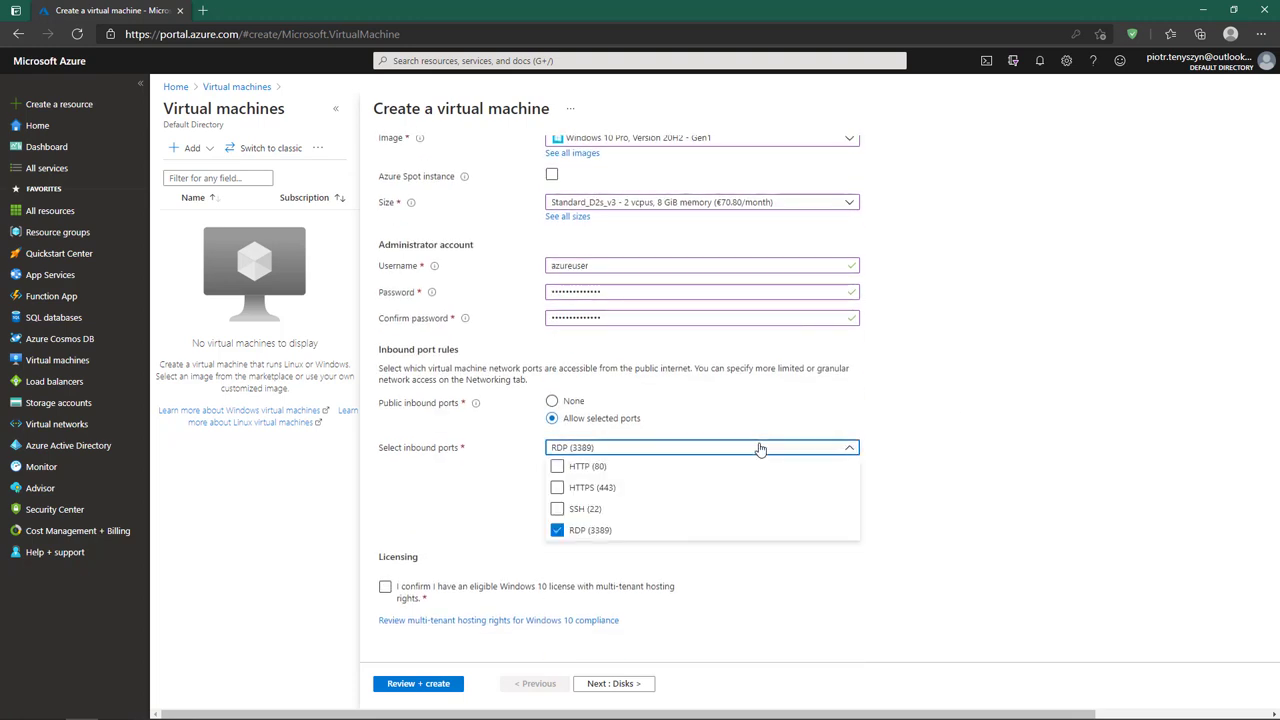
pyautogui.click(780, 450)
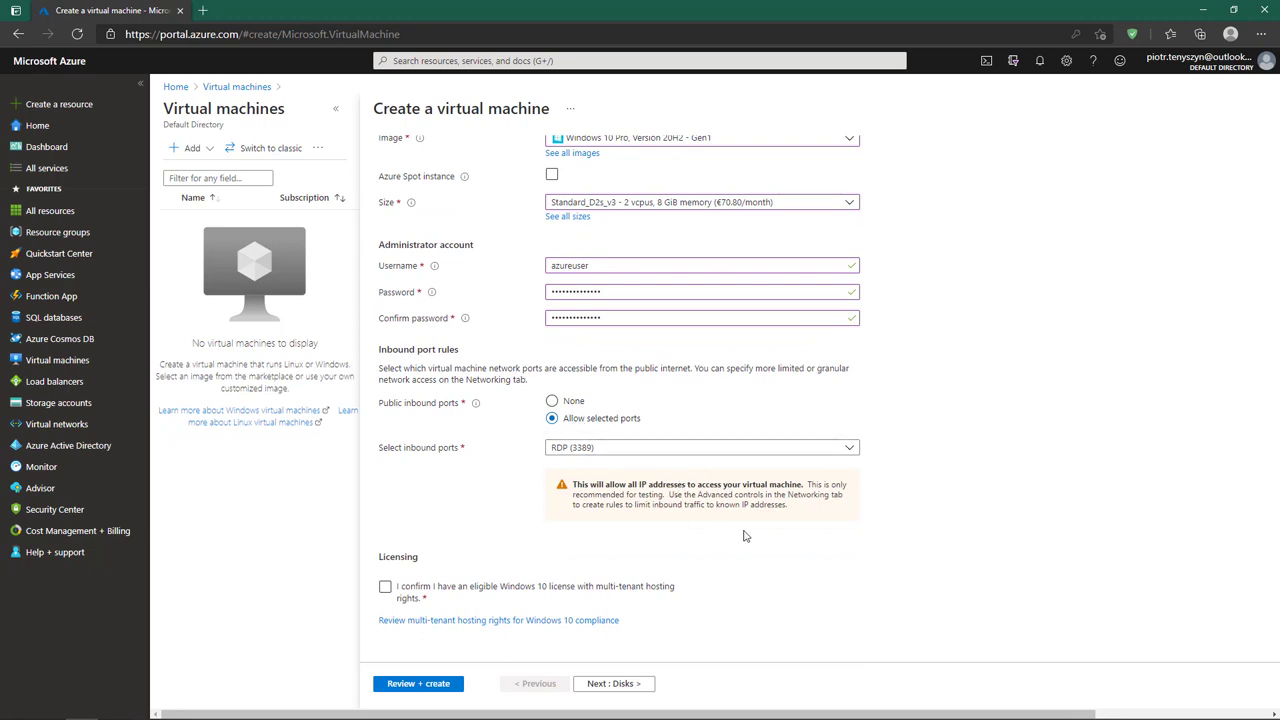
pyautogui.click(385, 587)
pyautogui.scroll(4, 1000, 563)
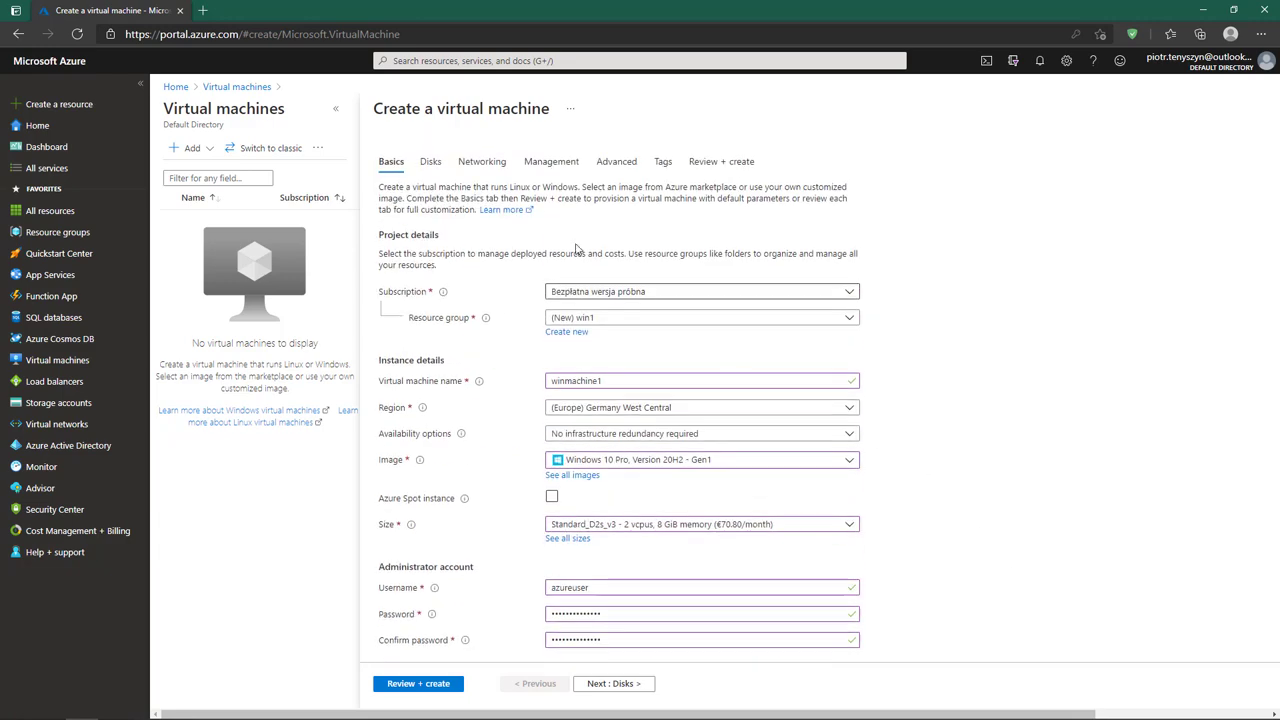
pyautogui.scroll(-5, 714, 443)
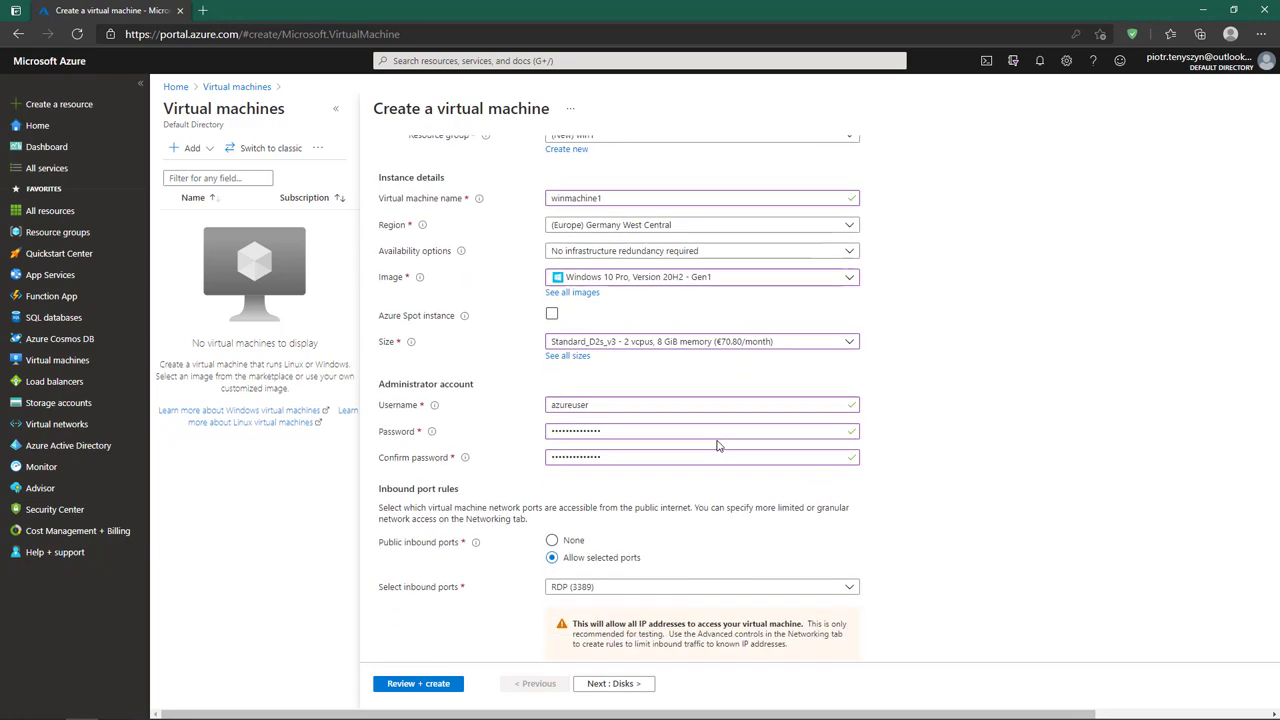
# - Review winmachine1's settings and pass validation on Review + create
pyautogui.click(418, 684)
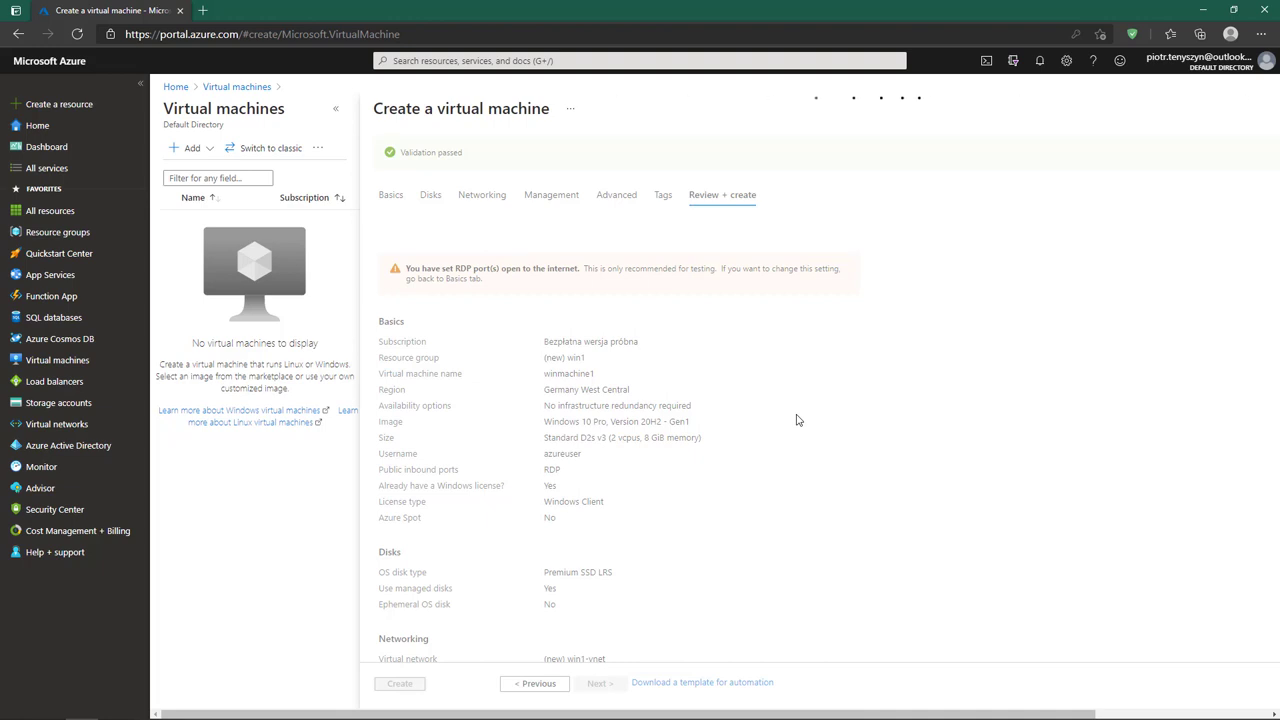
pyautogui.scroll(-3, 797, 420)
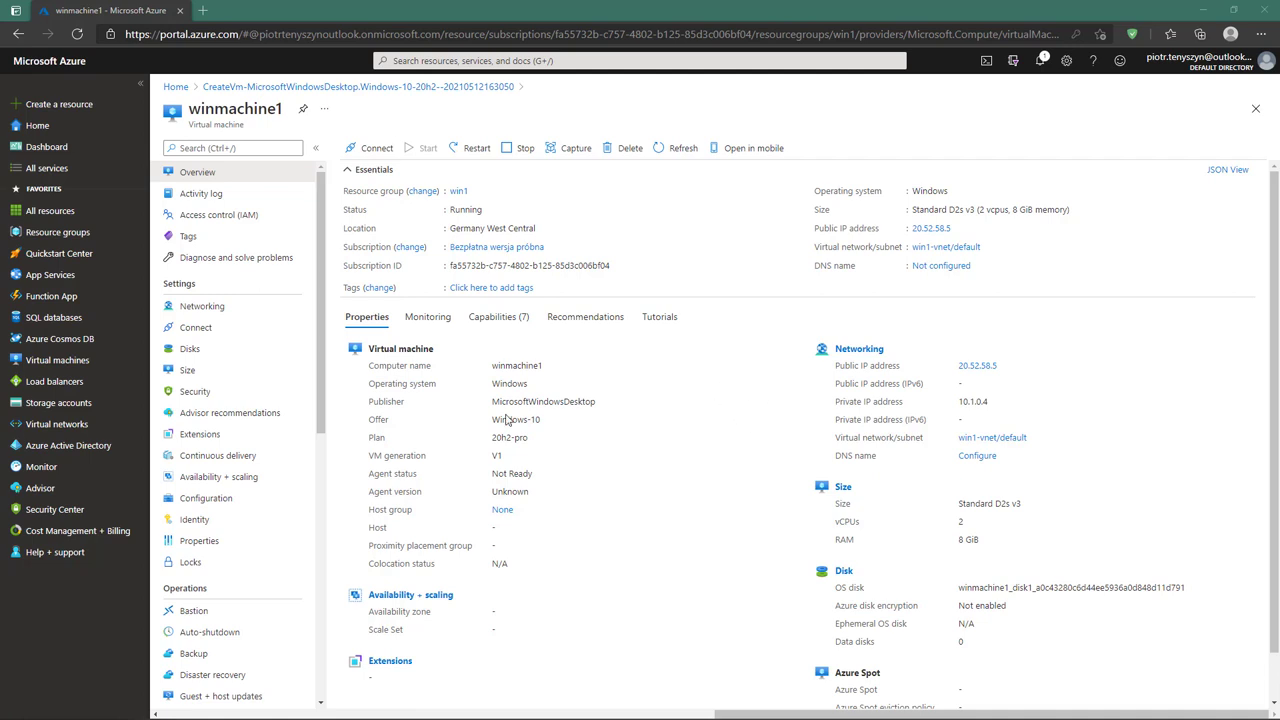
# - Add a new data disk to winmachine1 at LUN 5
pyautogui.click(253, 358)
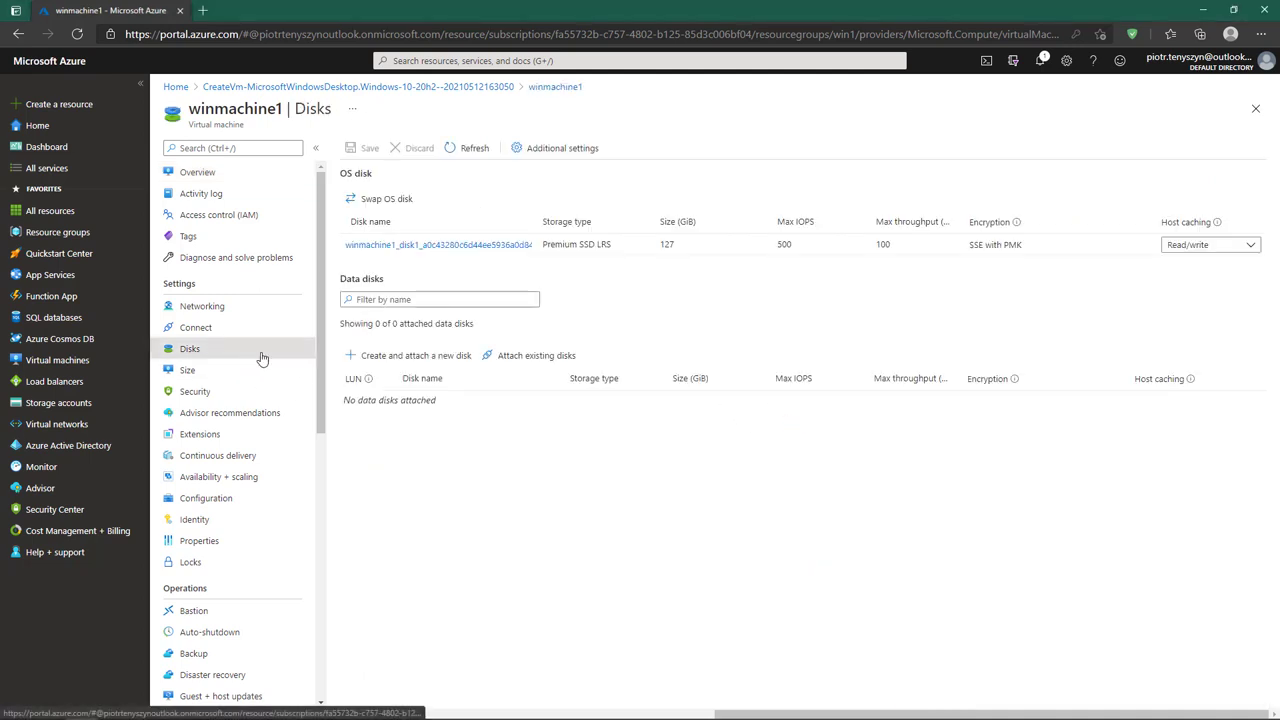
pyautogui.click(395, 356)
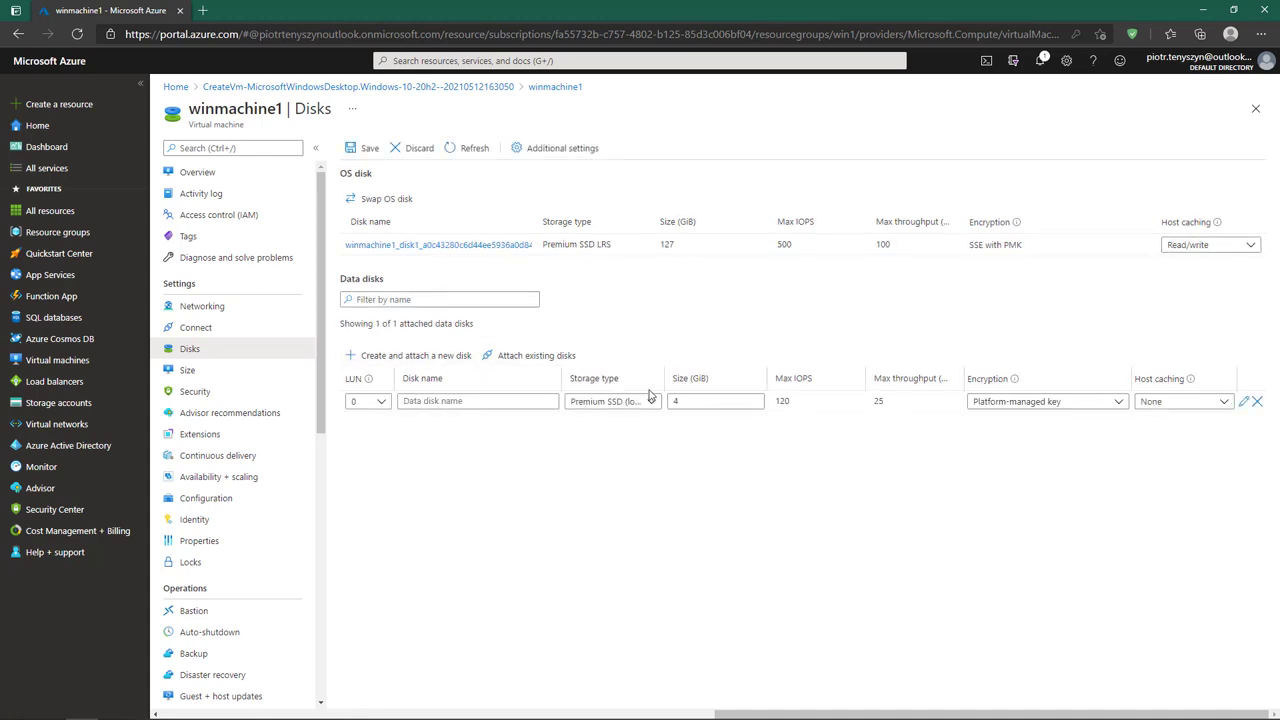
pyautogui.click(378, 404)
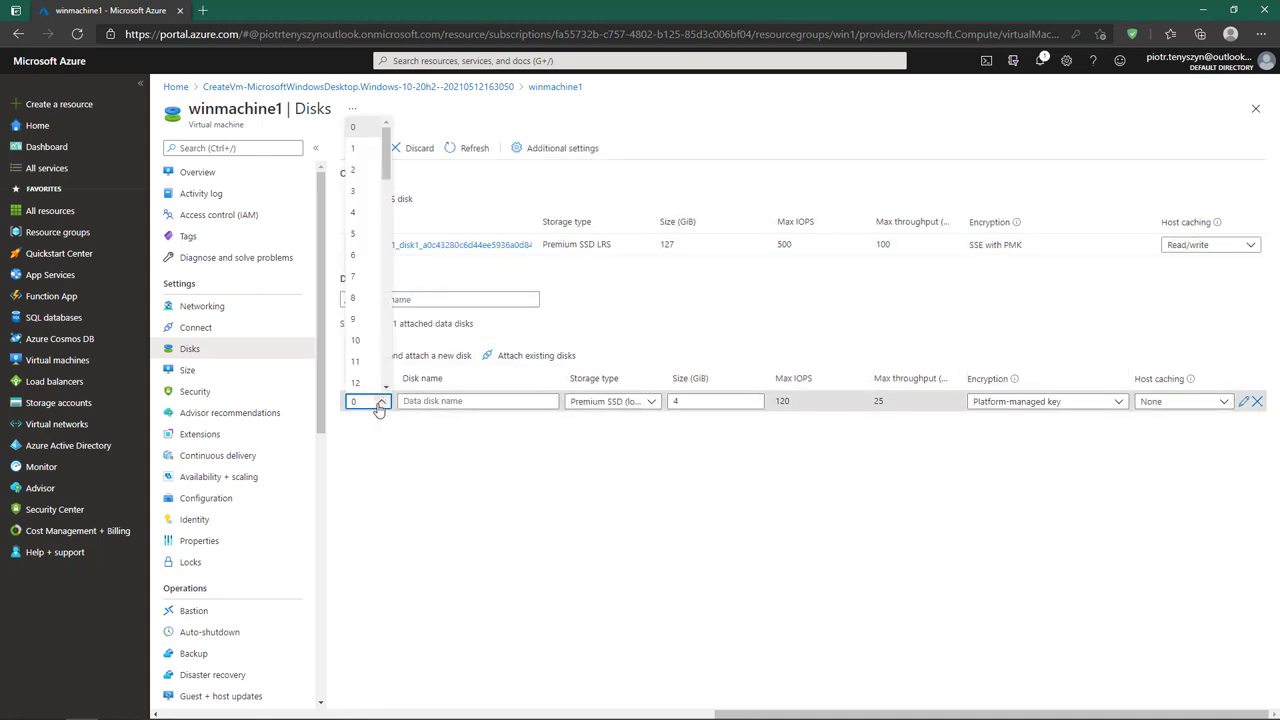
pyautogui.click(368, 233)
# - Name the disk mydata1 as a 20 GiB Premium SSD and save
pyautogui.click(549, 397)
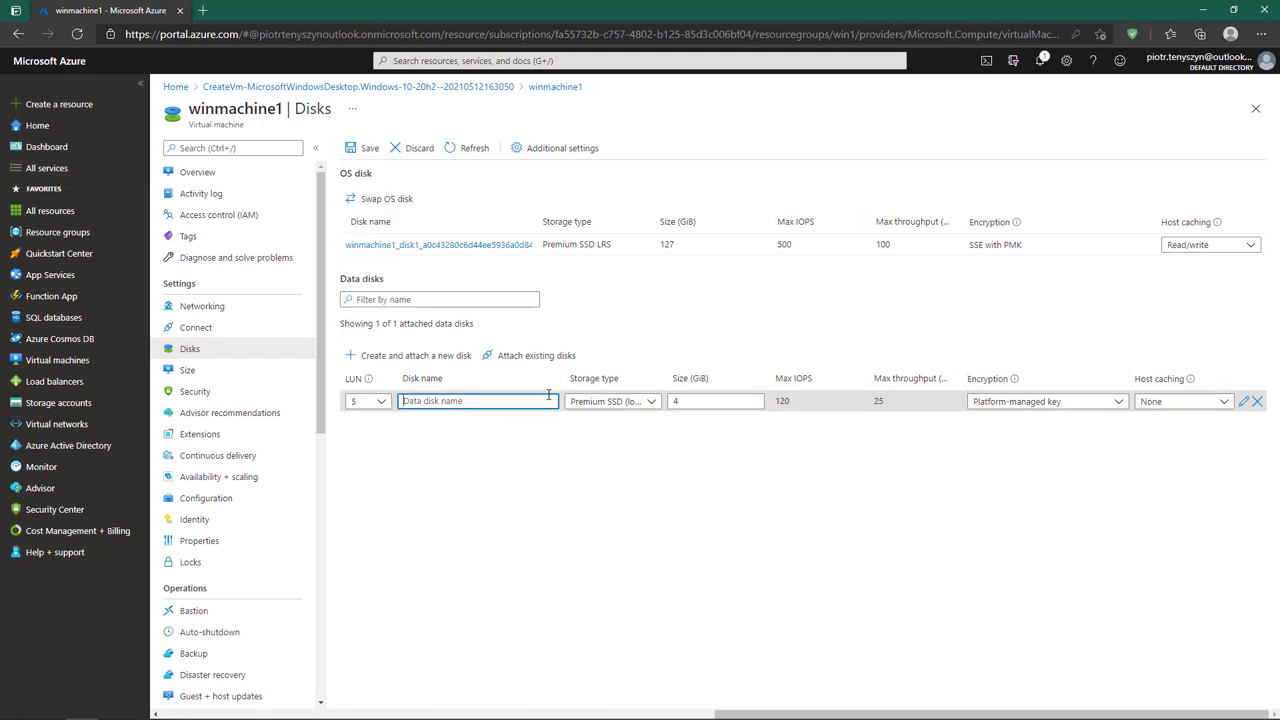
pyautogui.write('mydata1')
pyautogui.click(643, 403)
pyautogui.click(765, 500)
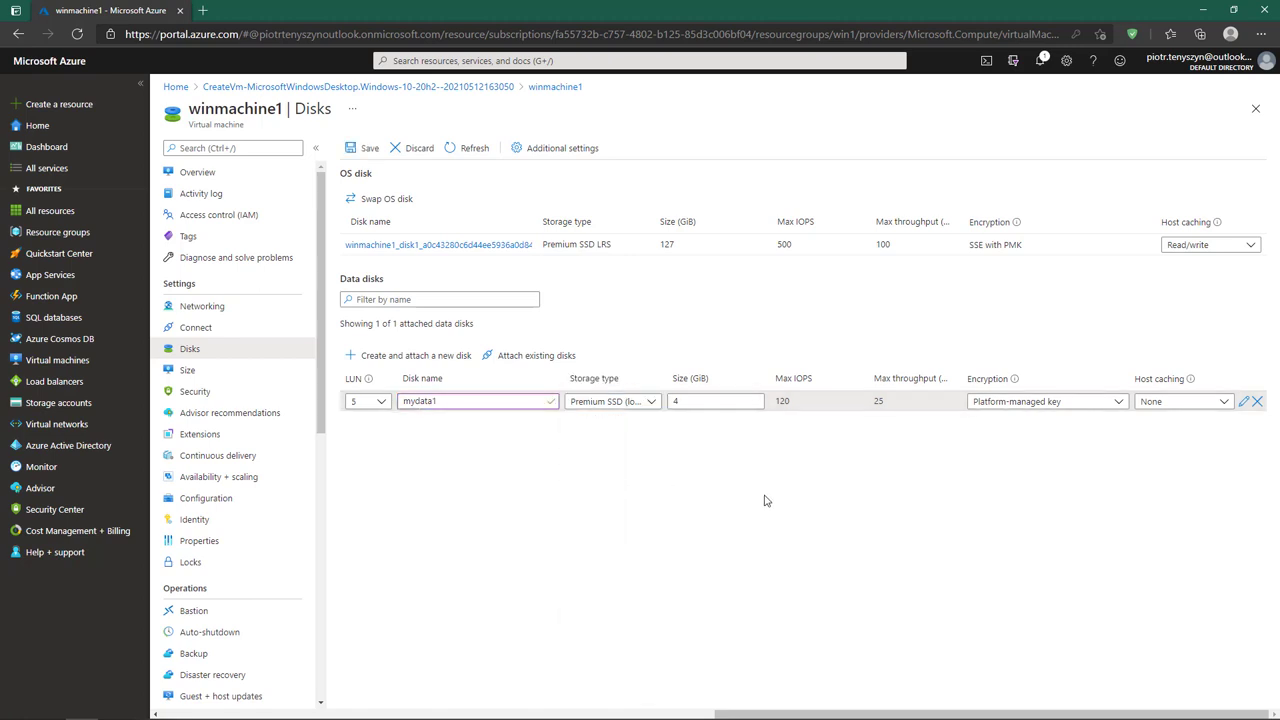
pyautogui.click(694, 401)
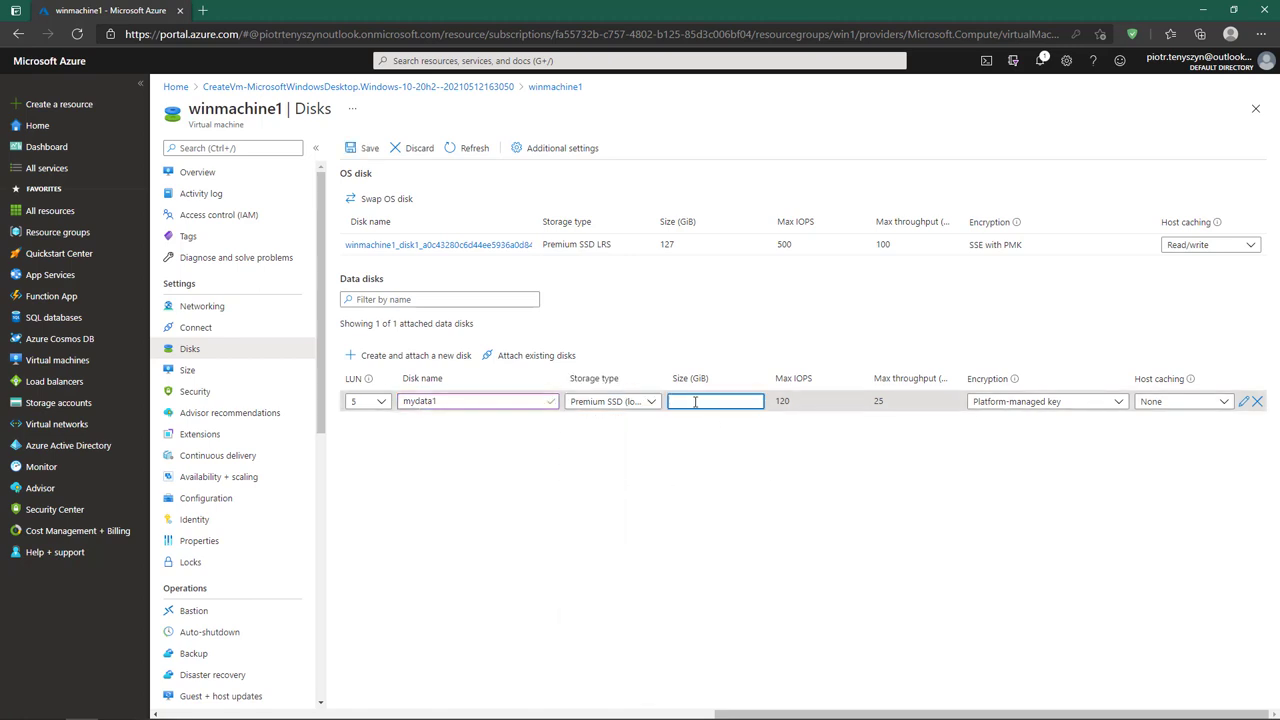
pyautogui.write('20')
pyautogui.click(835, 478)
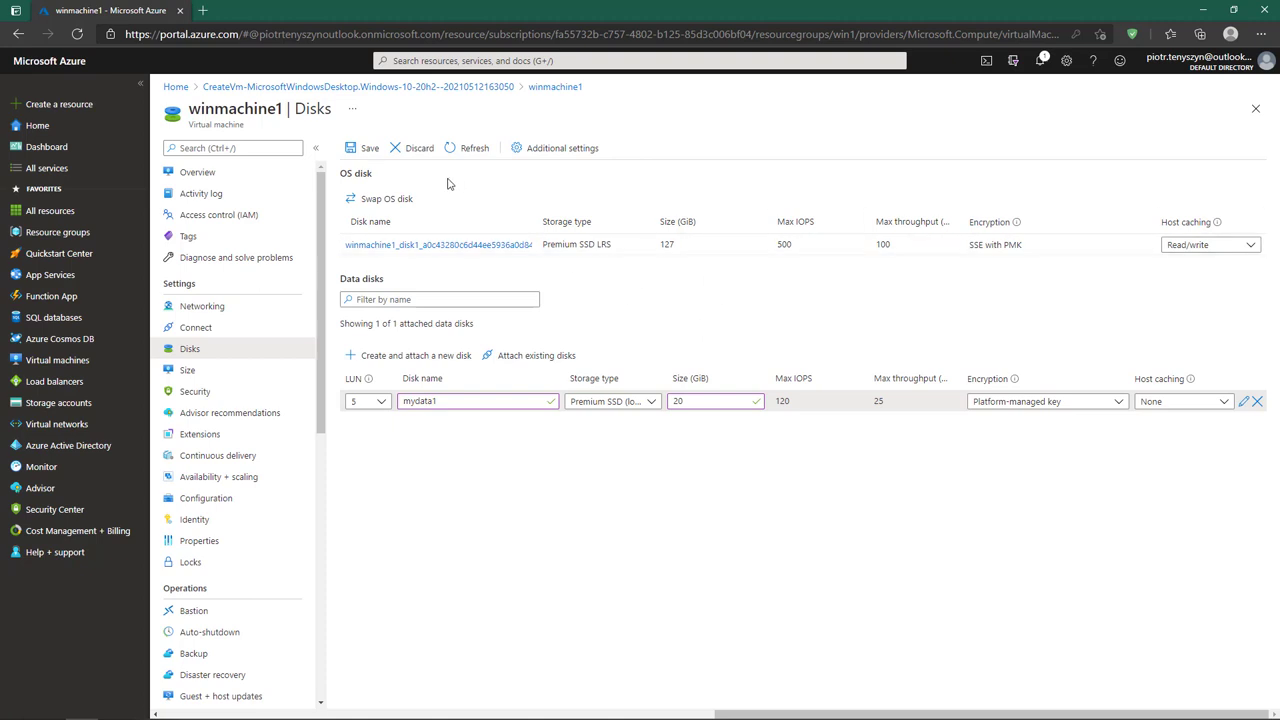
pyautogui.click(366, 152)
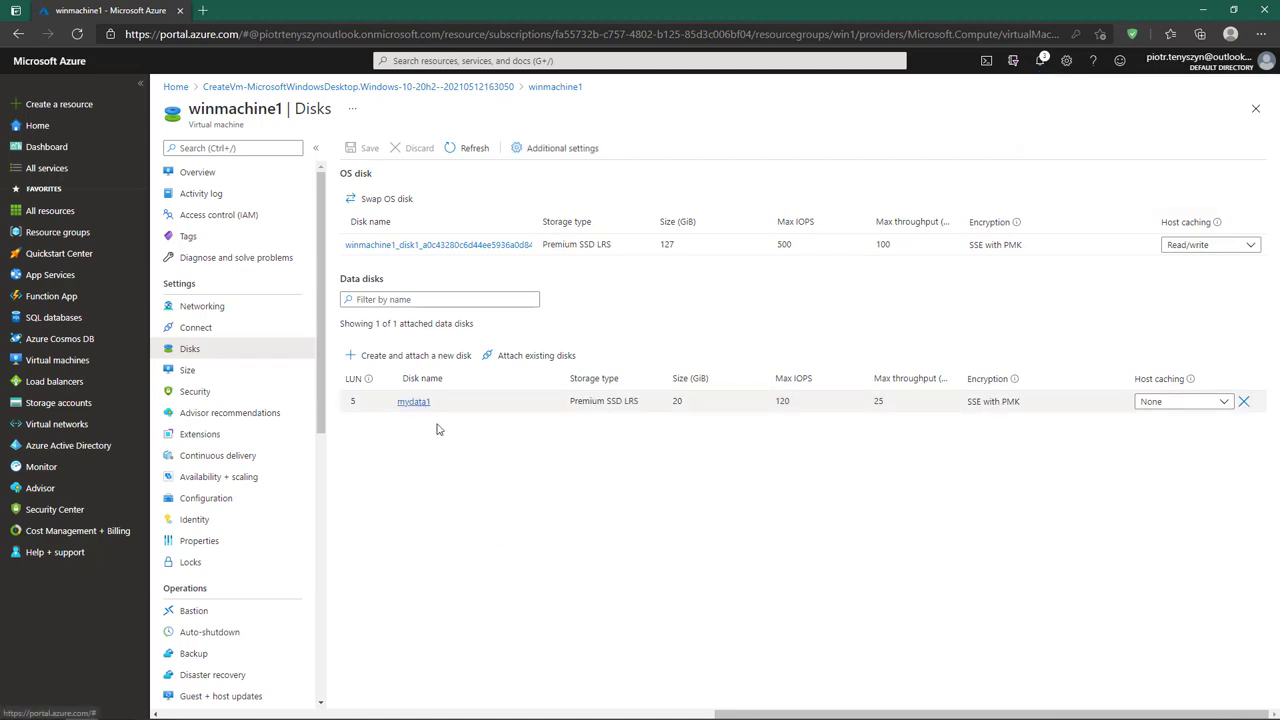
# - Download winmachine1.rdp from the VM's Connect page and open it
pyautogui.click(230, 172)
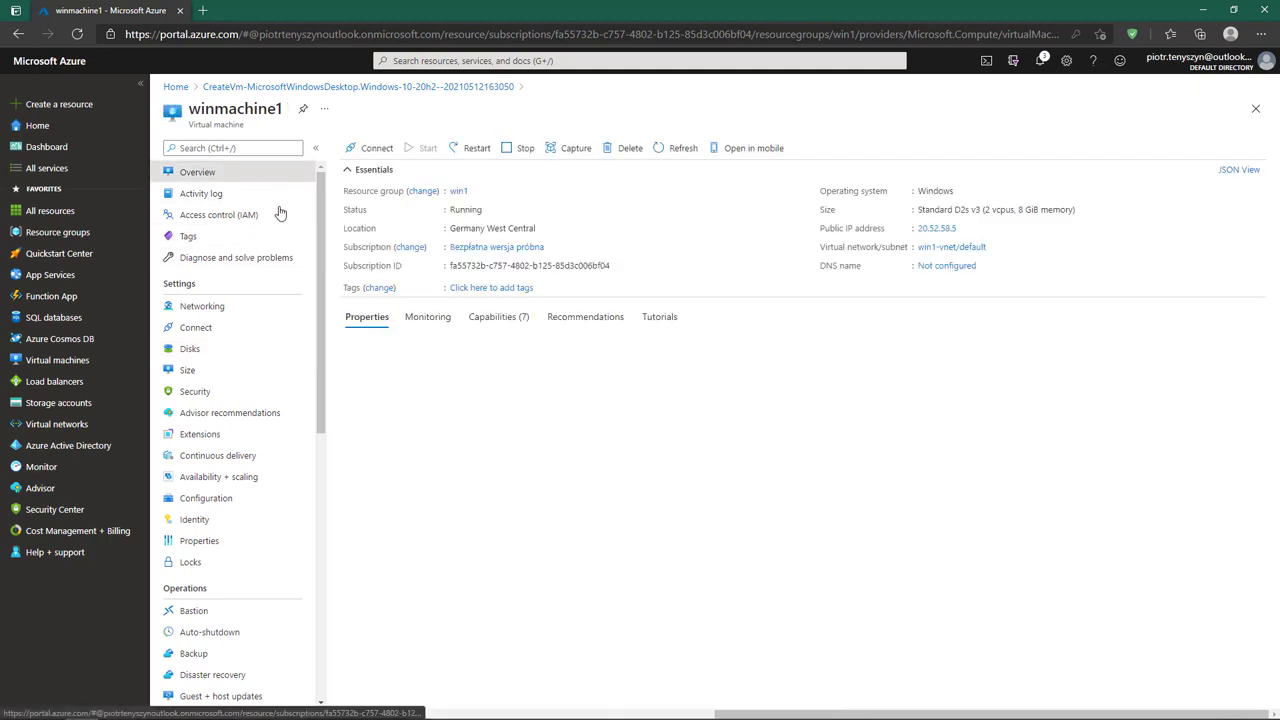
pyautogui.moveTo(55, 709)
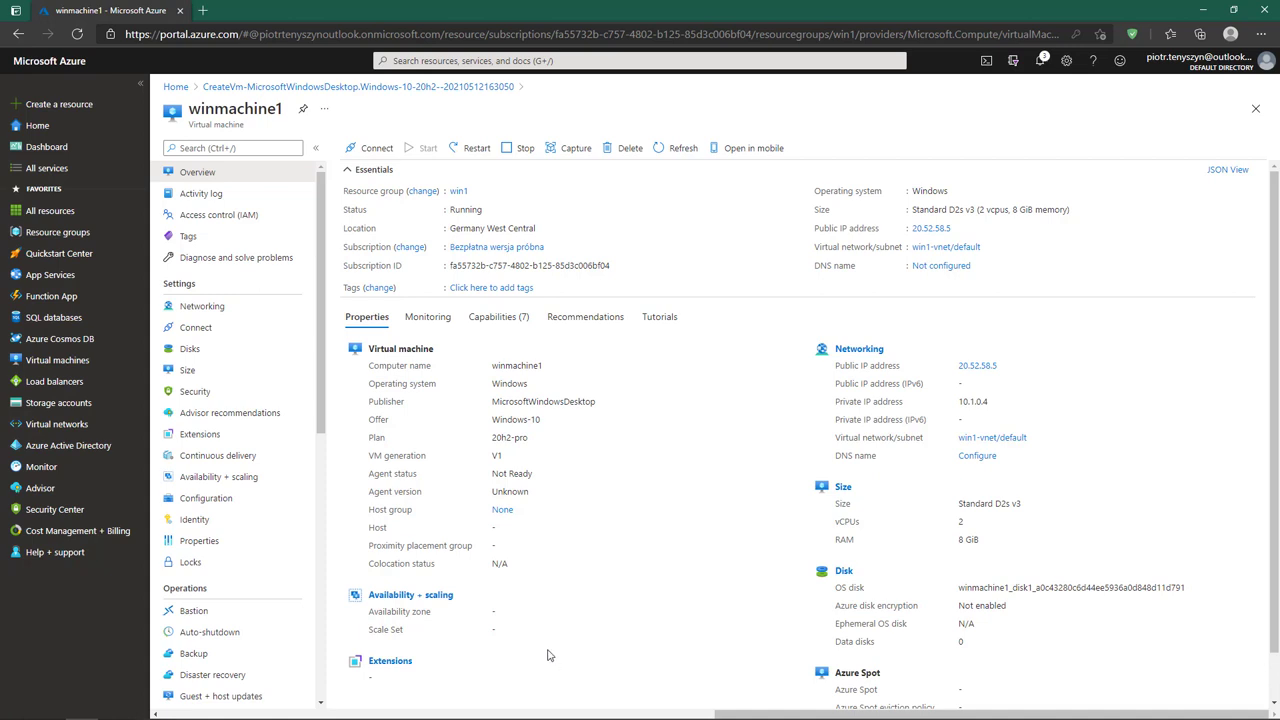
pyautogui.click(243, 331)
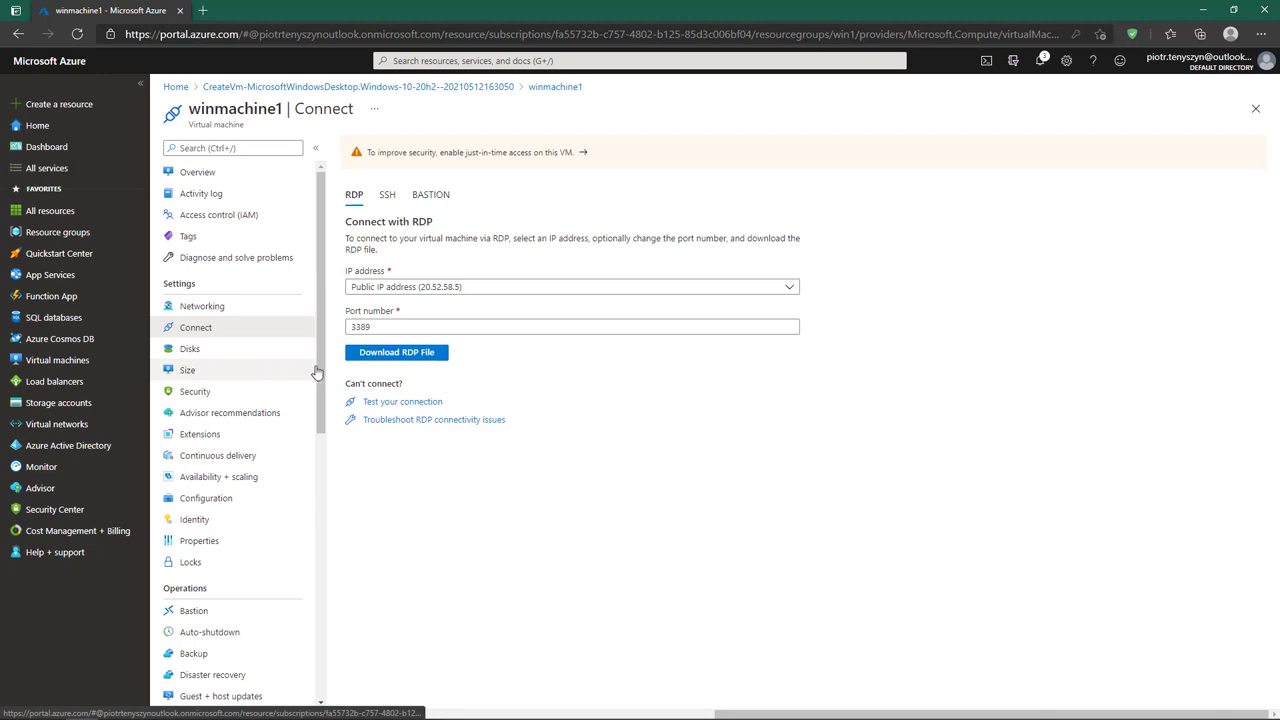
pyautogui.click(425, 356)
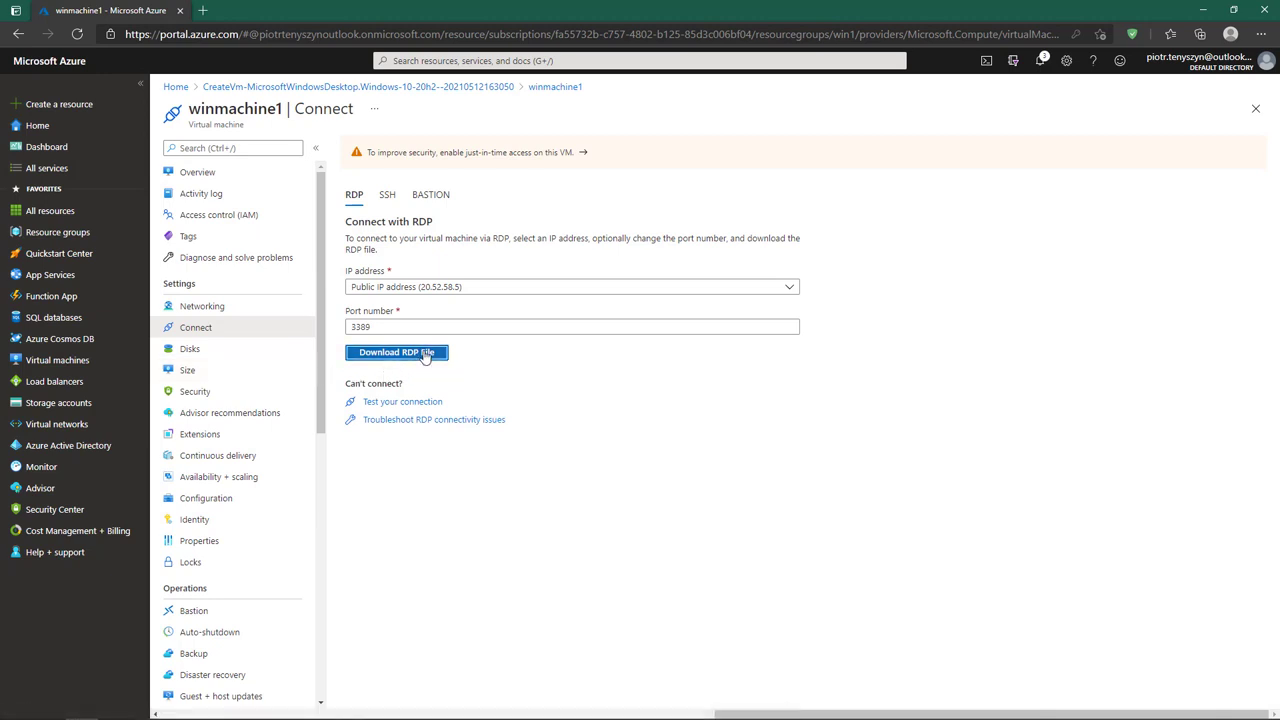
pyautogui.click(1037, 93)
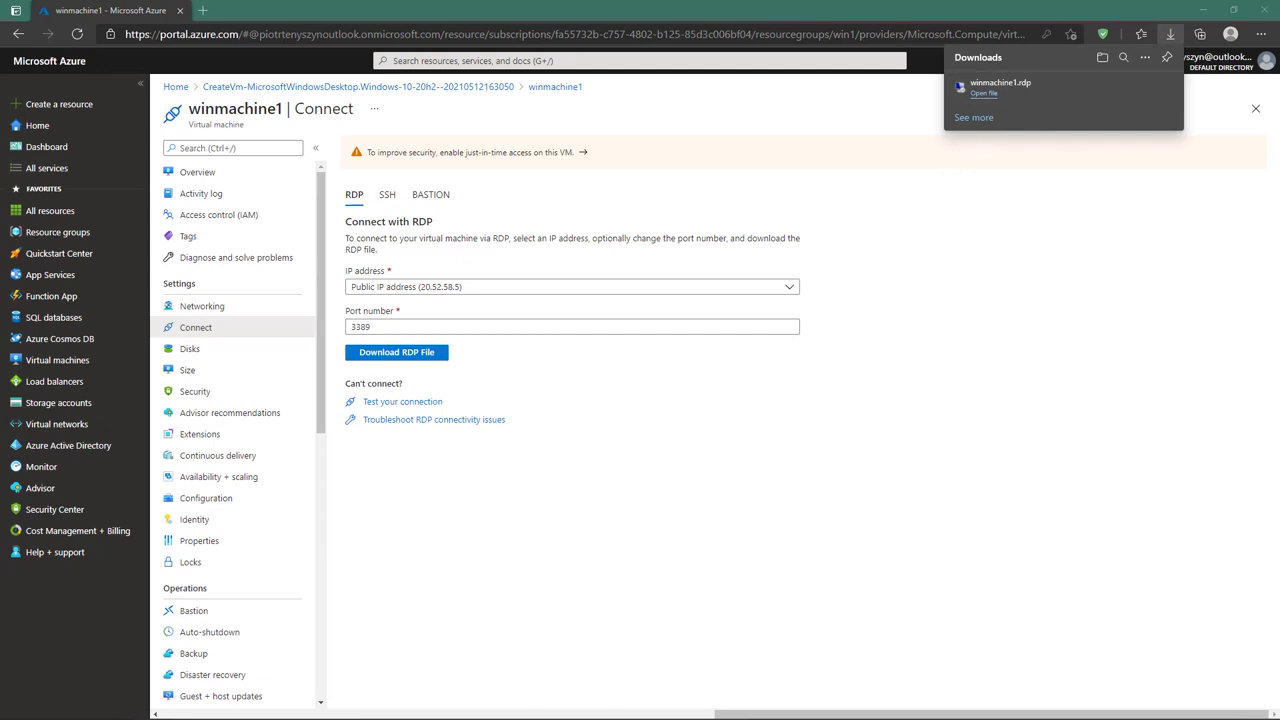
# - Accept the connection warning without being asked again and connect
pyautogui.moveTo(948, 417); pyautogui.dragTo(640, 231)
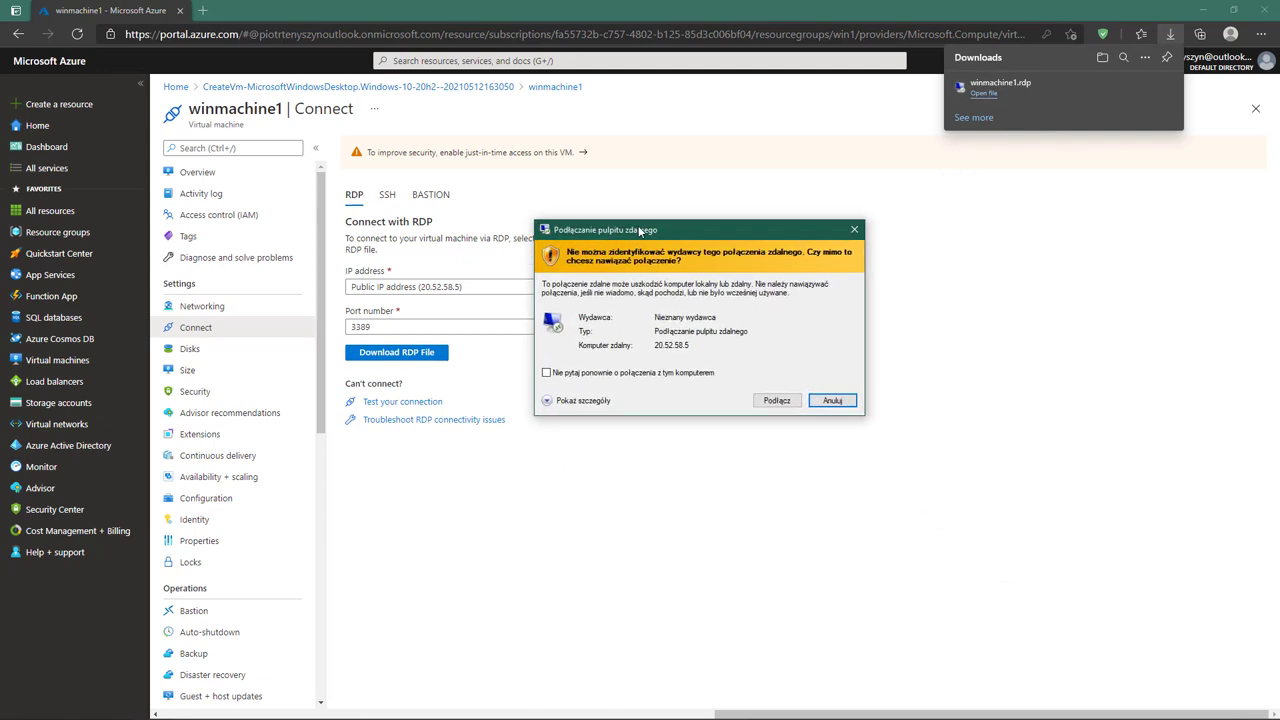
pyautogui.click(670, 376)
pyautogui.click(776, 401)
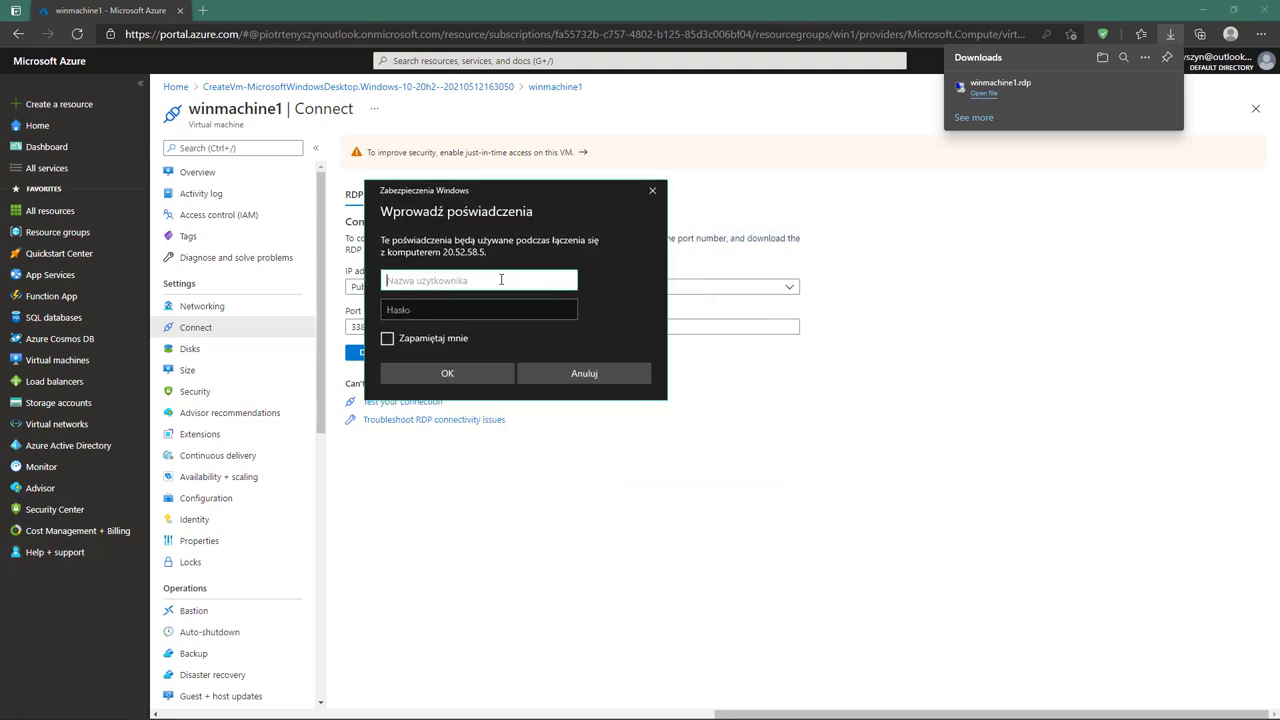
# - Sign in with the administrator username and password and trust the VM's certificate
pyautogui.write('azureuser')
pyautogui.press('Tab')
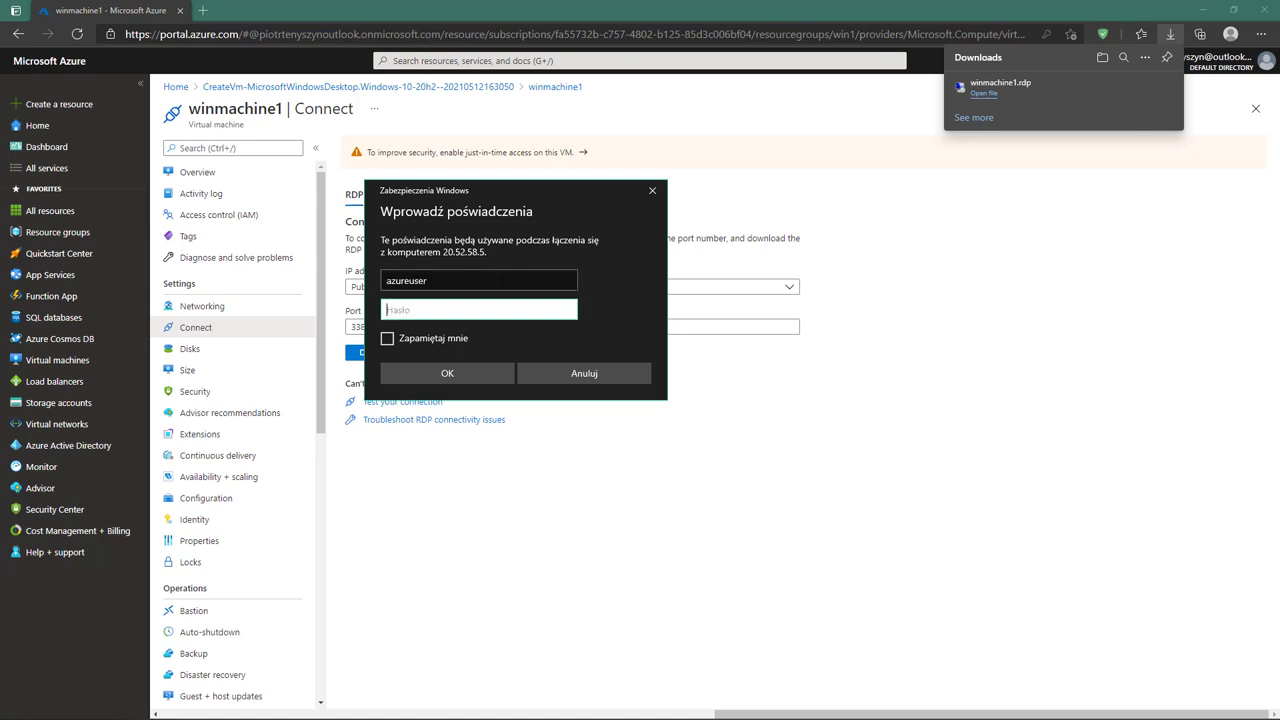
pyautogui.write('•••')
pyautogui.press('Return')
pyautogui.click(668, 407)
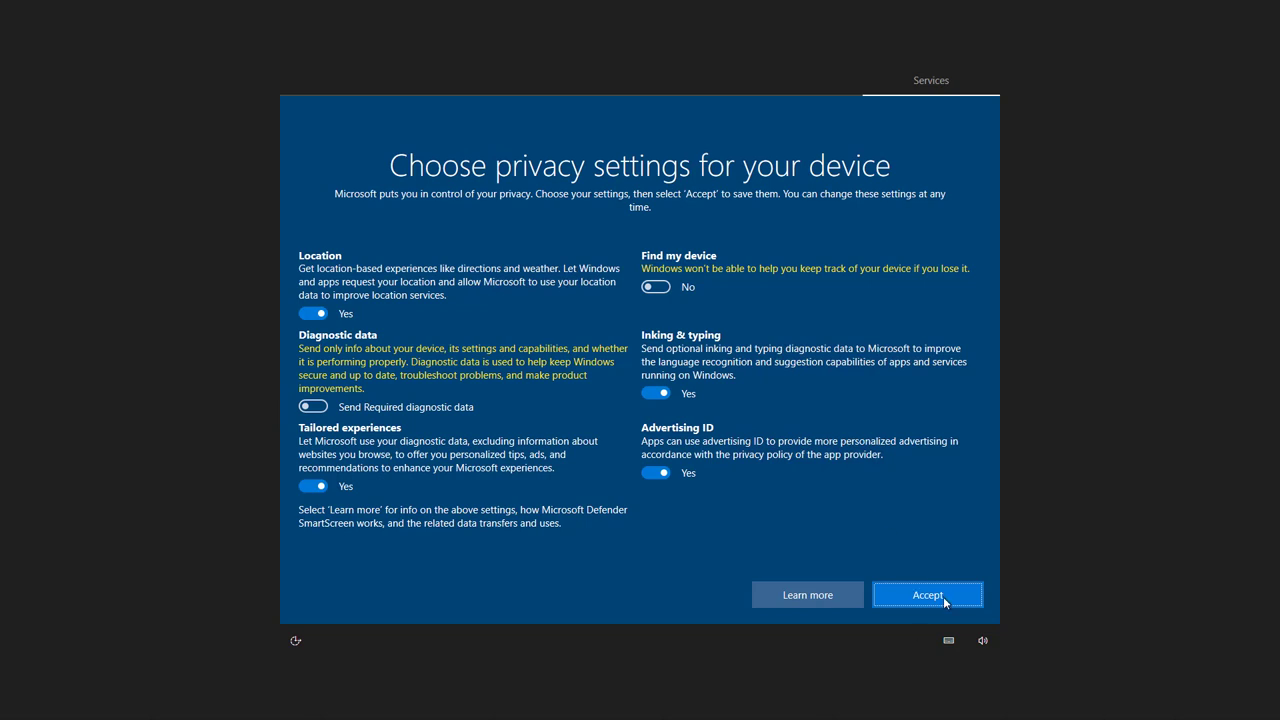
# - Accept privacy settings, keep the PC undiscoverable, decline Edge, and refresh the desktop
pyautogui.click(943, 596)
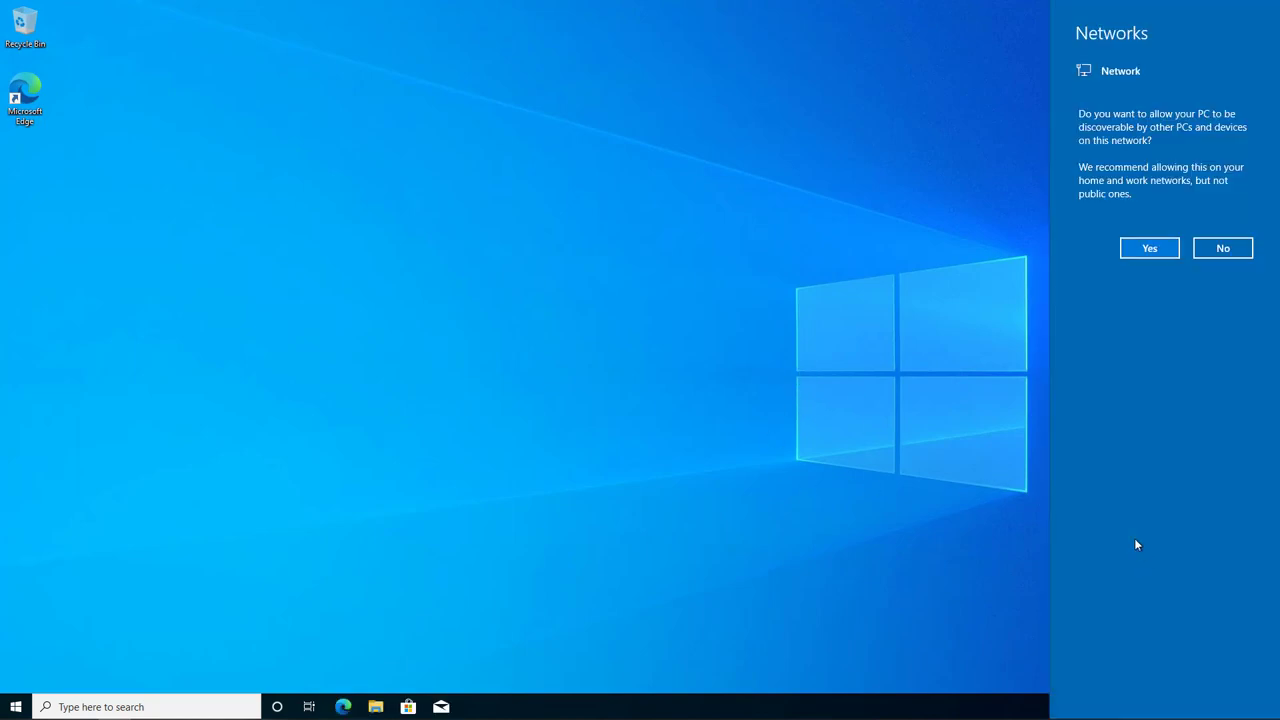
pyautogui.click(1210, 255)
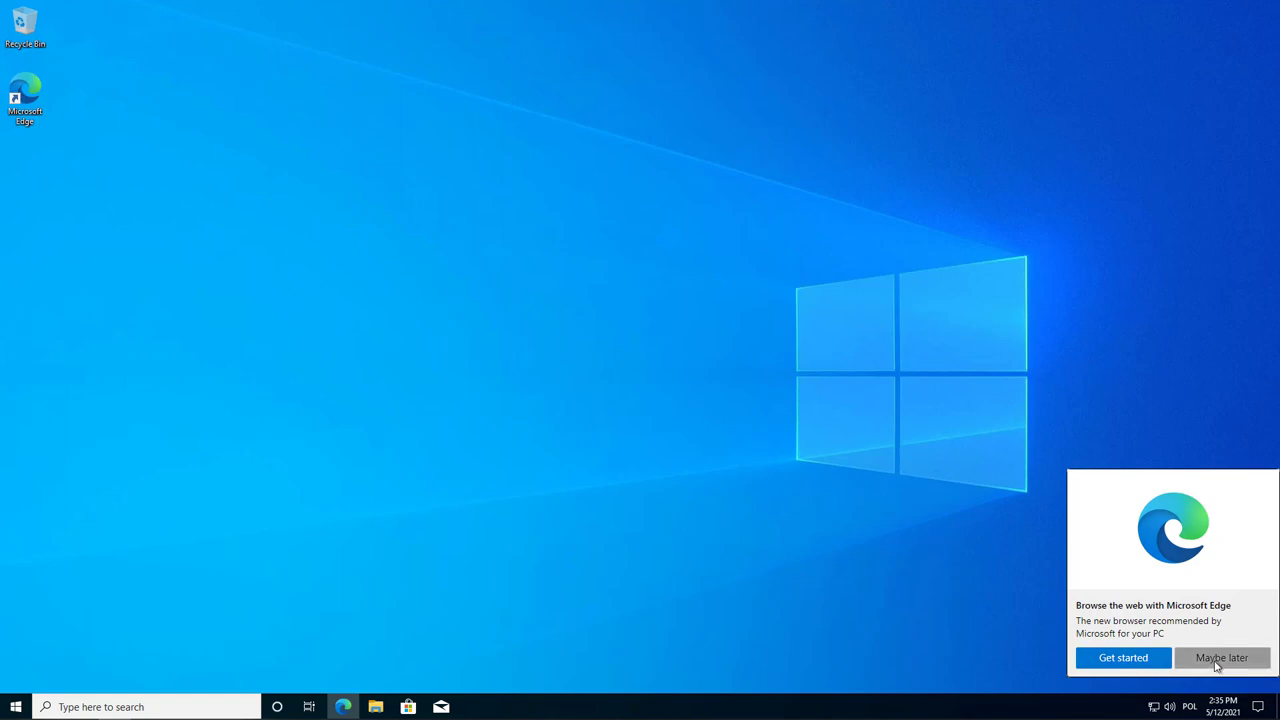
pyautogui.click(1222, 660)
pyautogui.rightClick(470, 243)
pyautogui.click(540, 283)
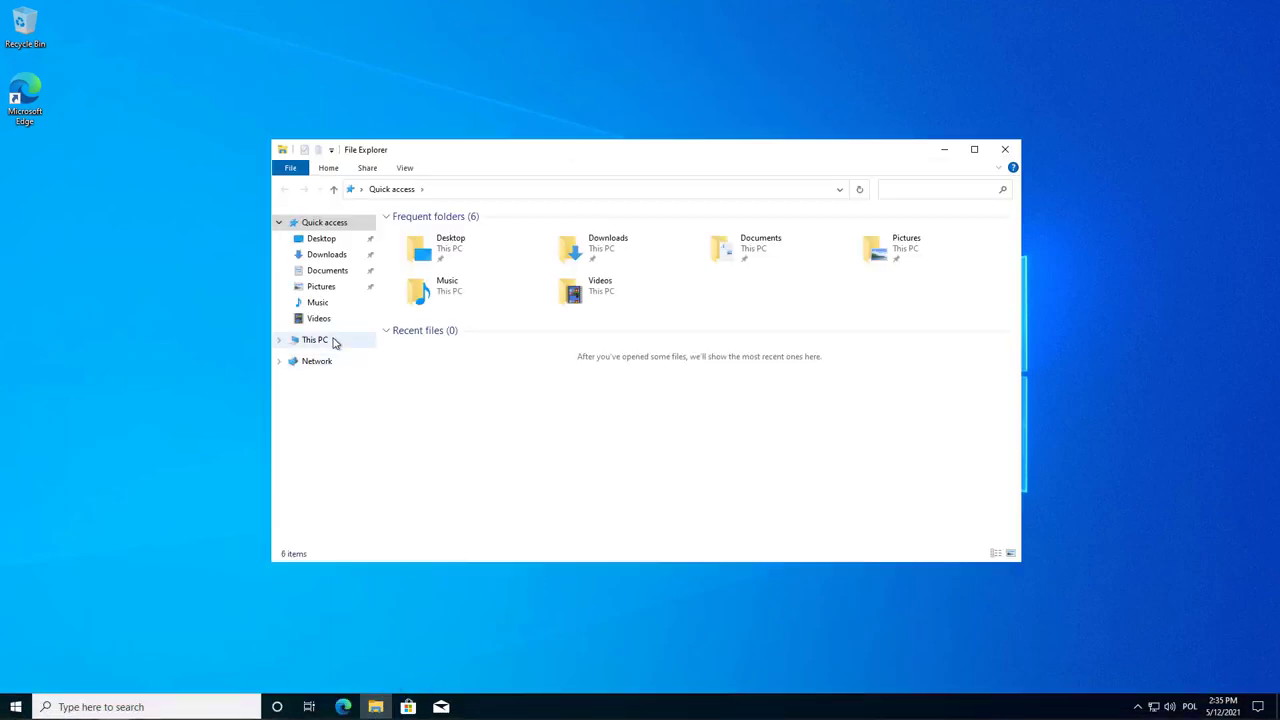
# - Reopen File Explorer maximized and bring up This PC's context menu
pyautogui.click(333, 340)
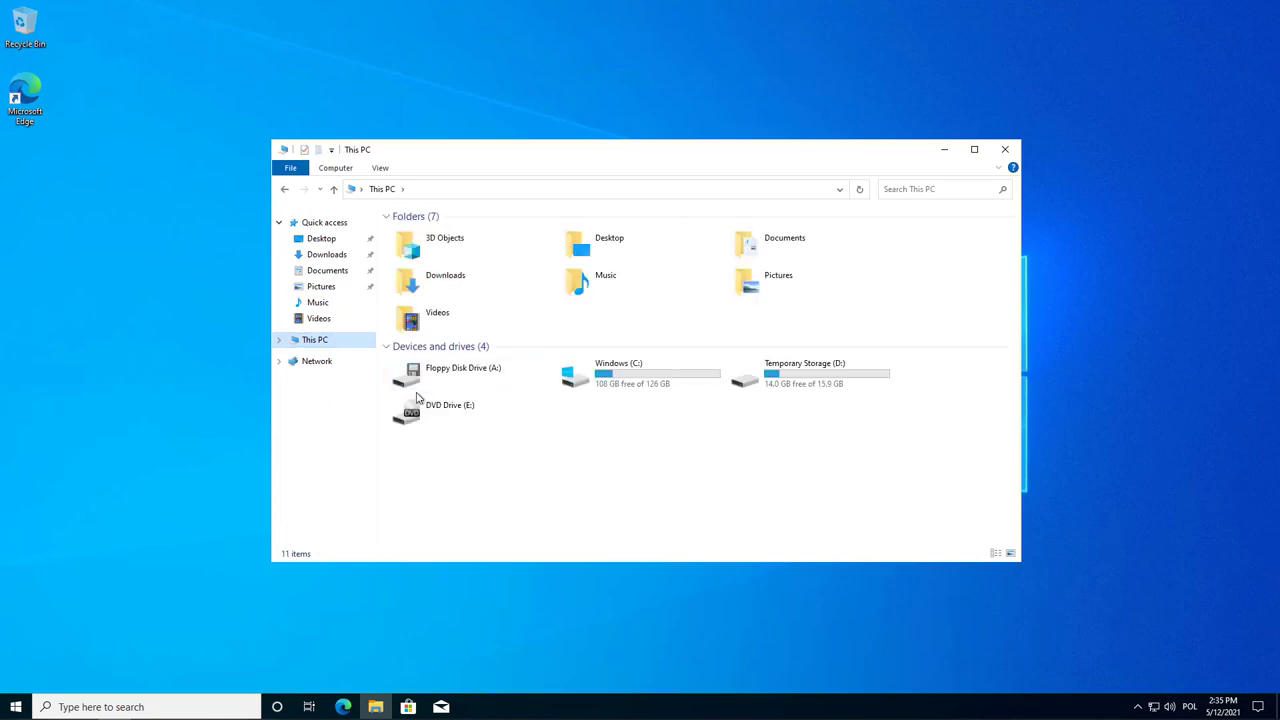
pyautogui.hotkey('alt', 'F4')
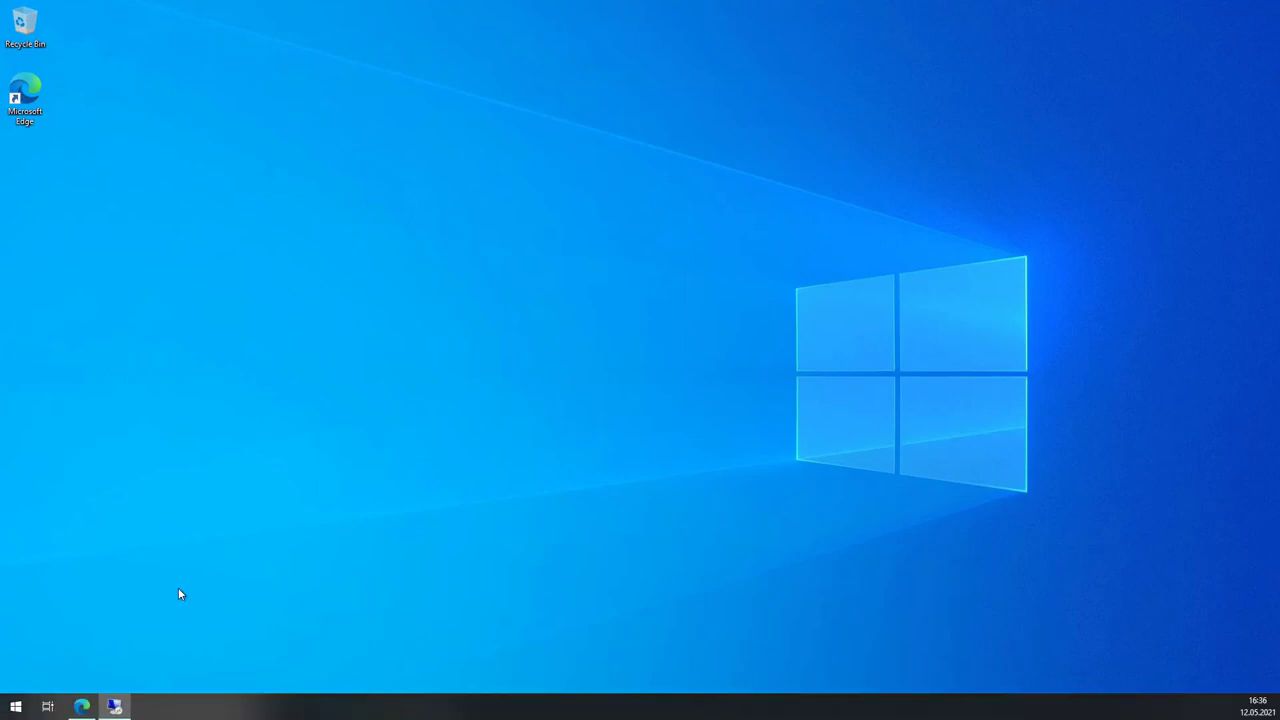
pyautogui.click(16, 707)
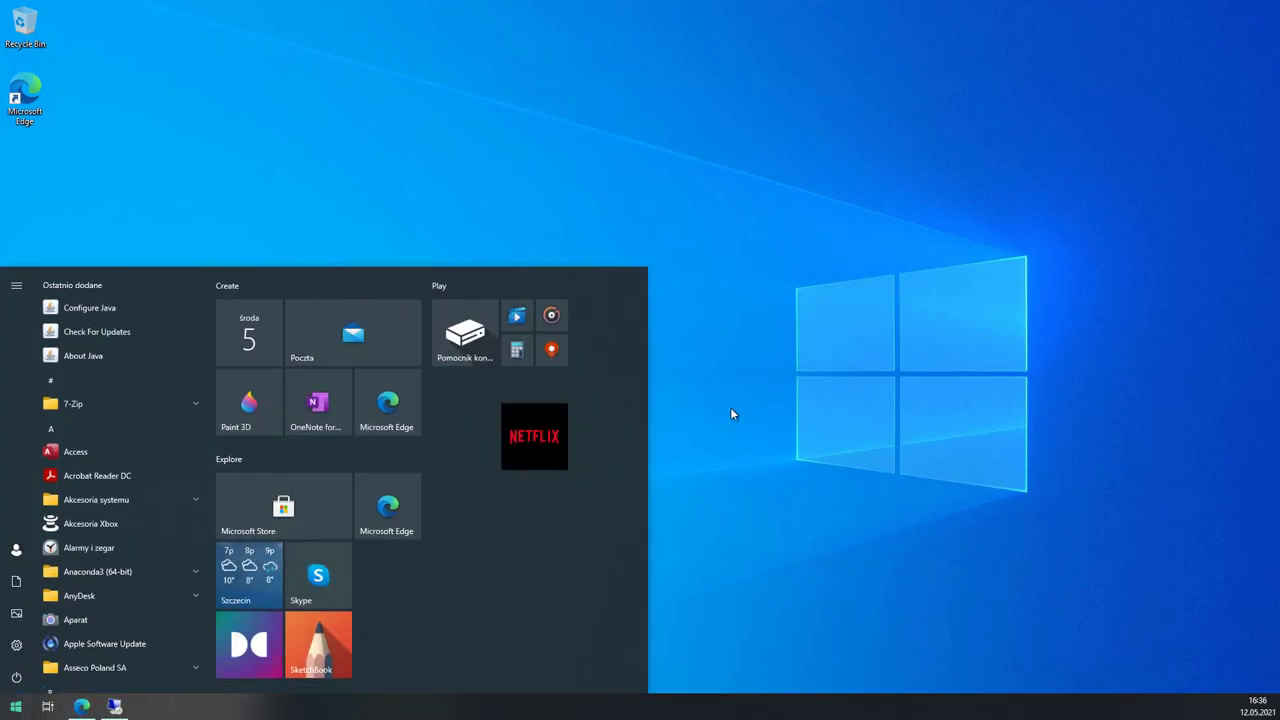
pyautogui.click(731, 409)
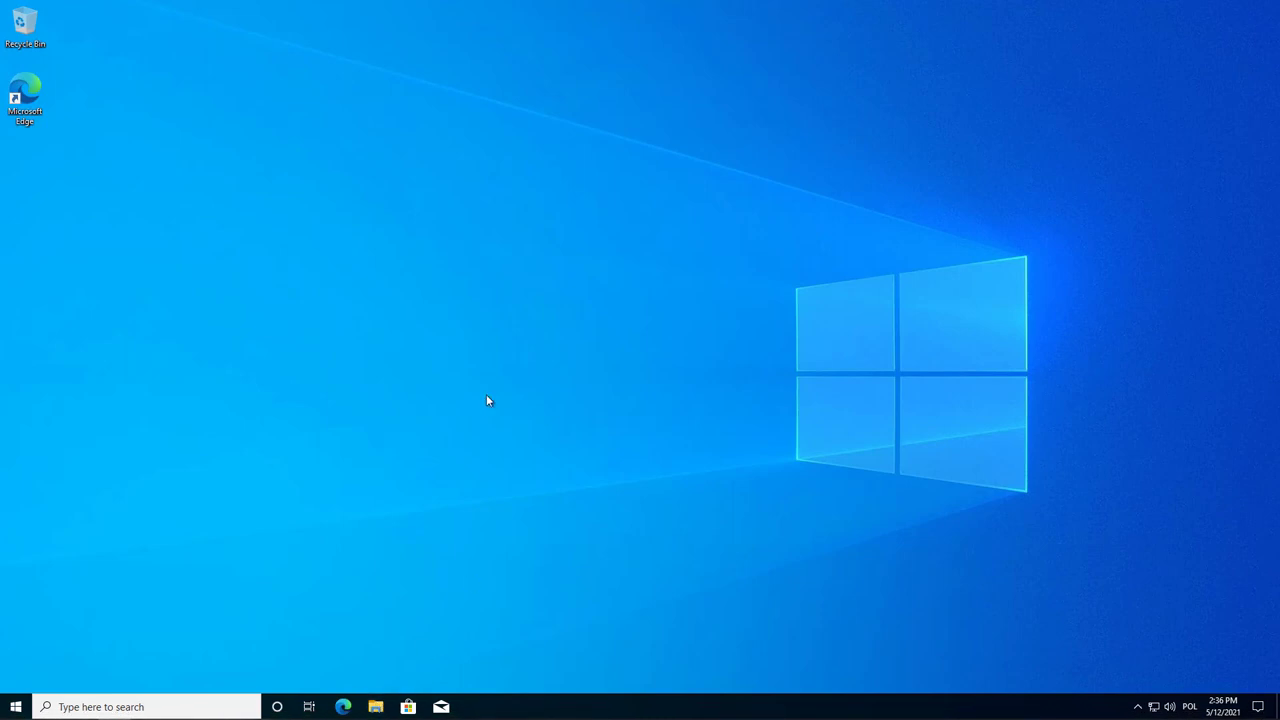
pyautogui.press('super+e')
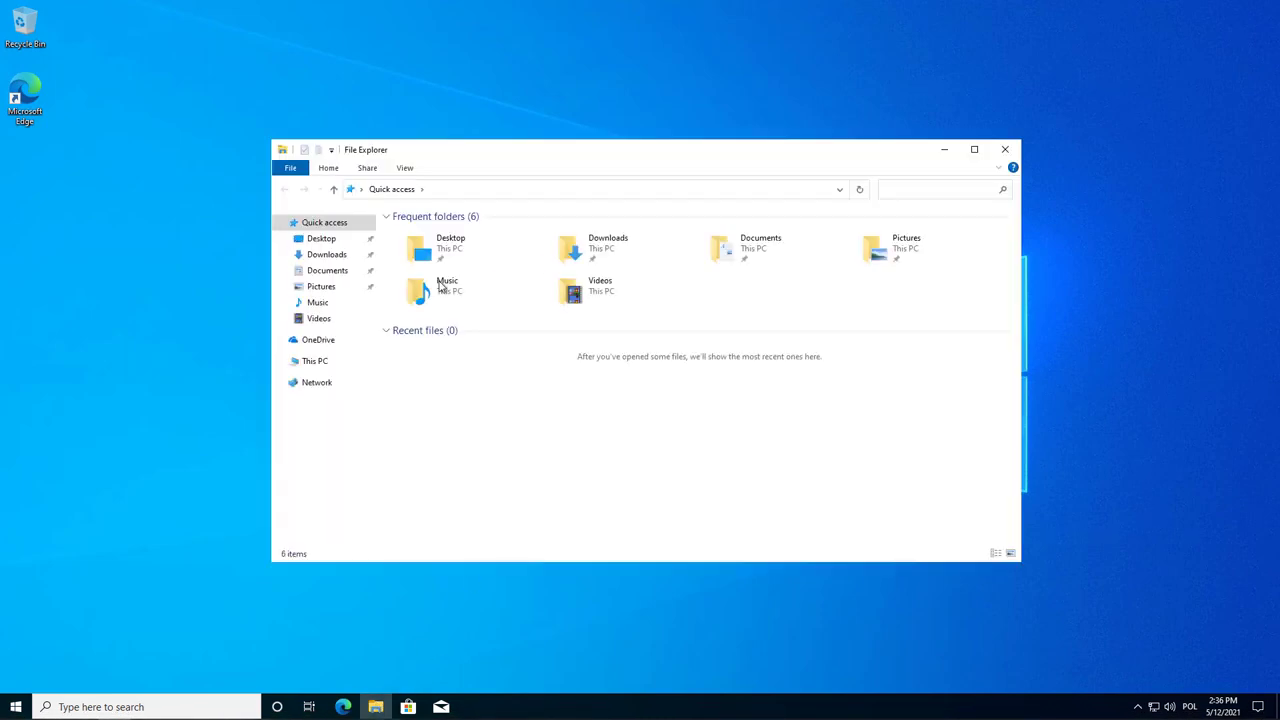
pyautogui.click(974, 149)
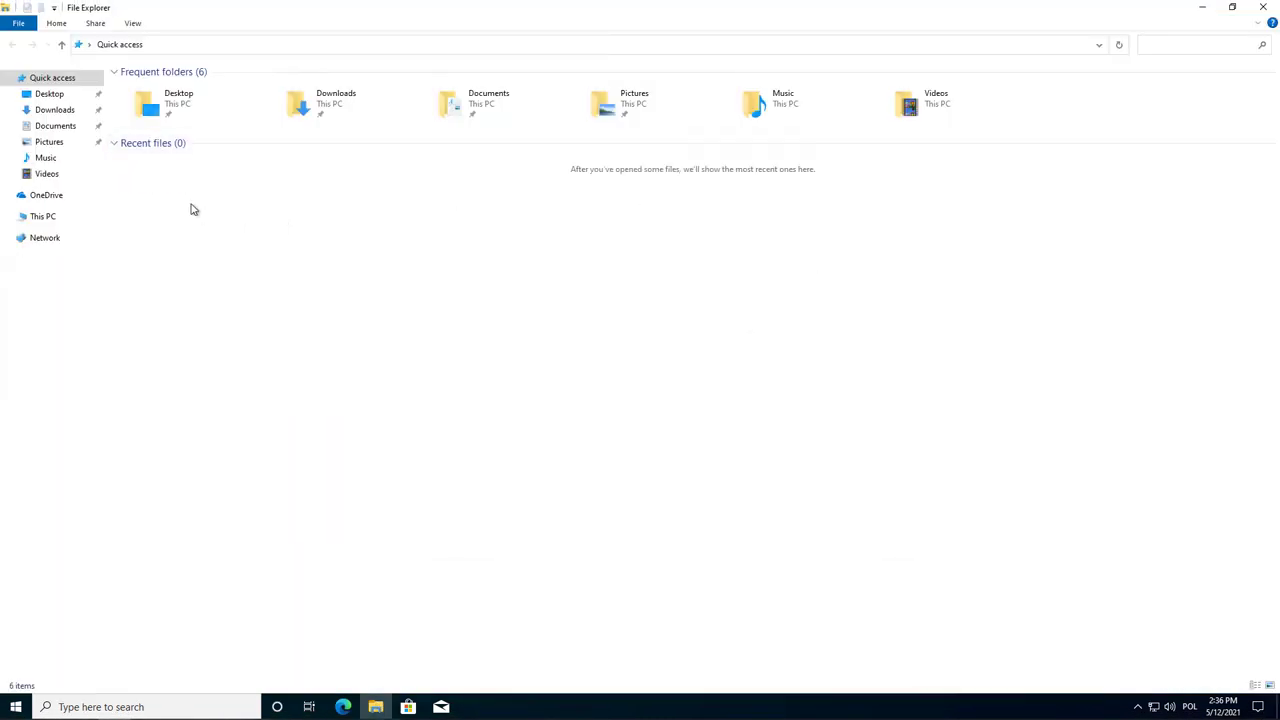
pyautogui.rightClick(60, 217)
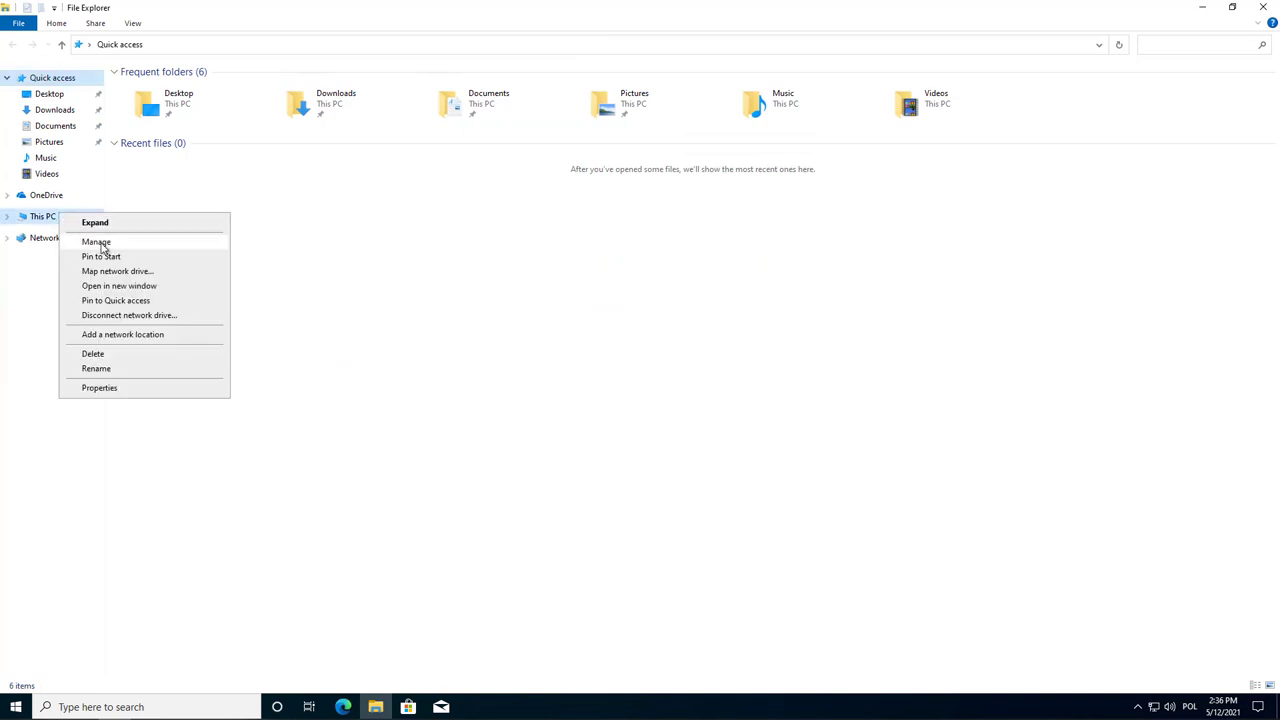
# - In Disk Management, initialize Disk 2 with the GPT partition style
pyautogui.click(104, 244)
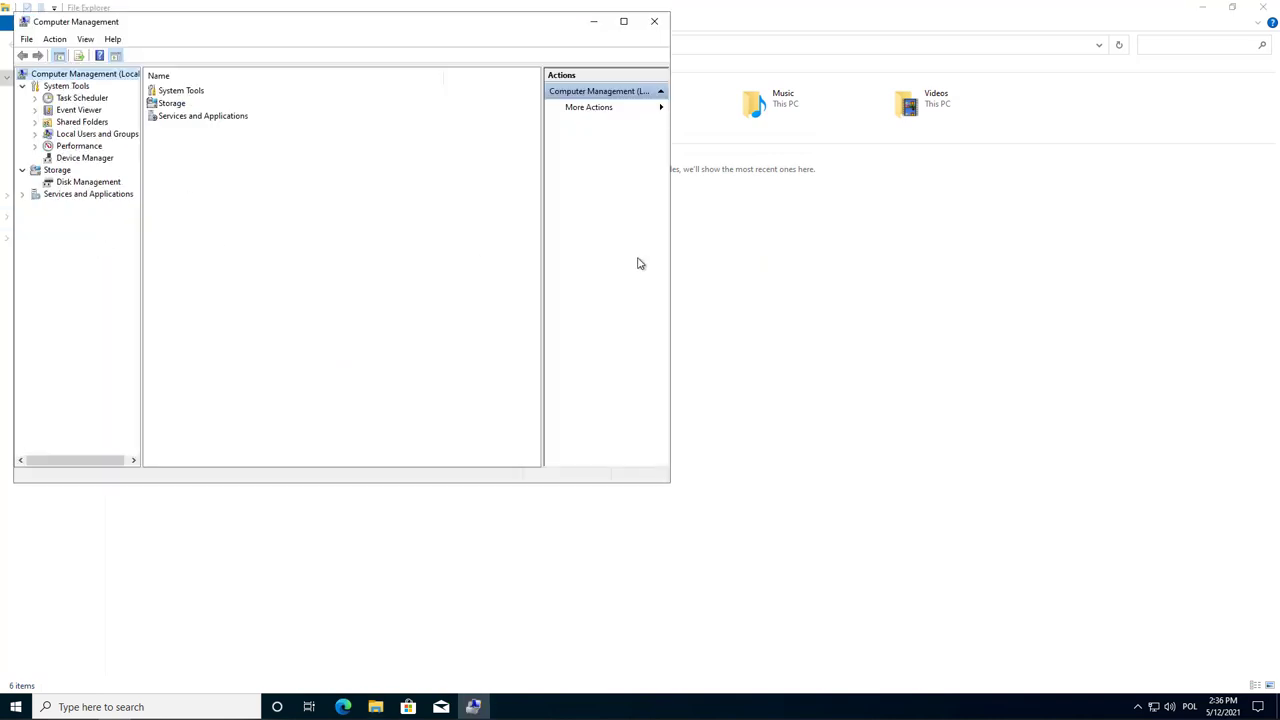
pyautogui.click(92, 183)
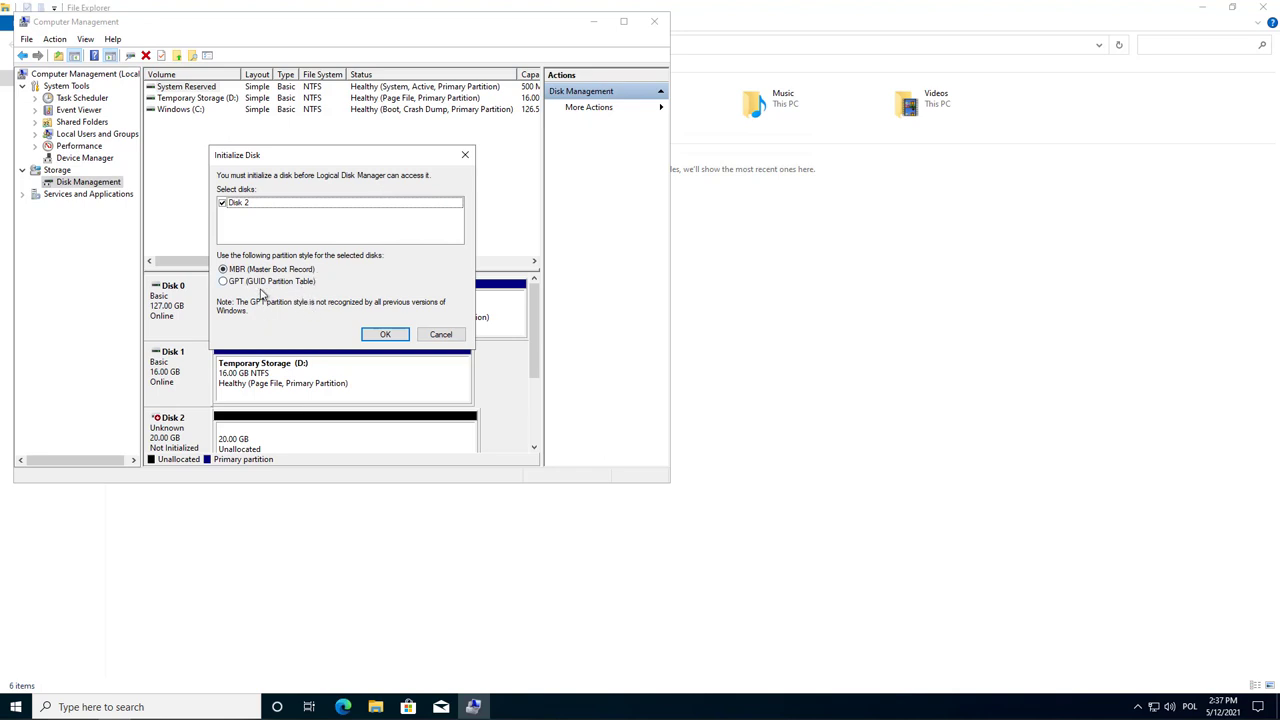
pyautogui.click(279, 283)
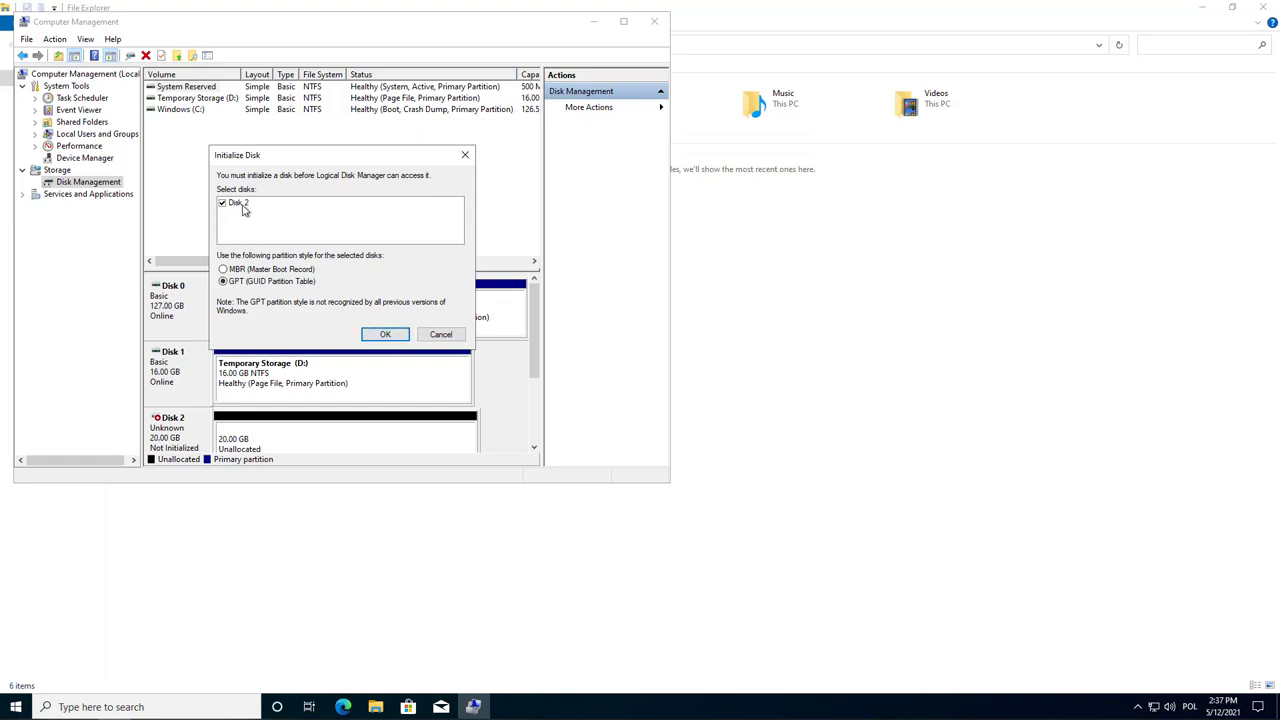
pyautogui.click(385, 335)
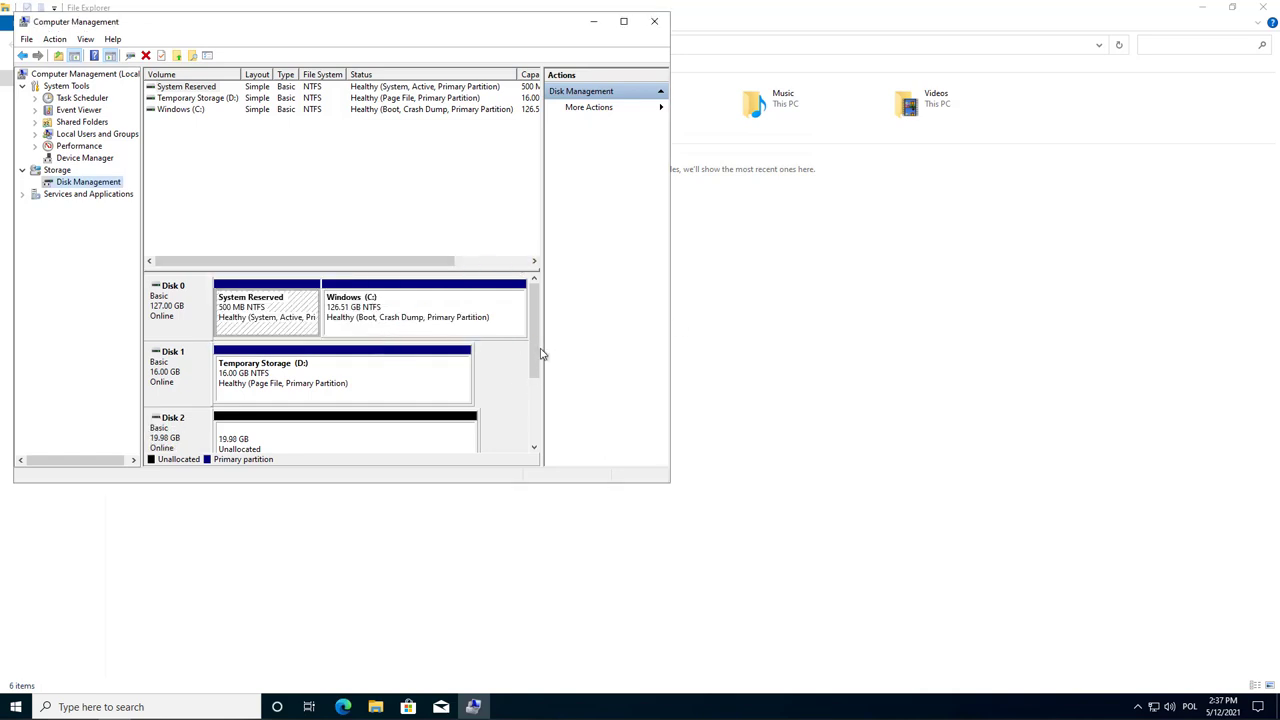
pyautogui.scroll(-3, 523, 414)
# - Create a full-size 20462 MB NTFS simple volume F: and close Computer Management
pyautogui.click(247, 309)
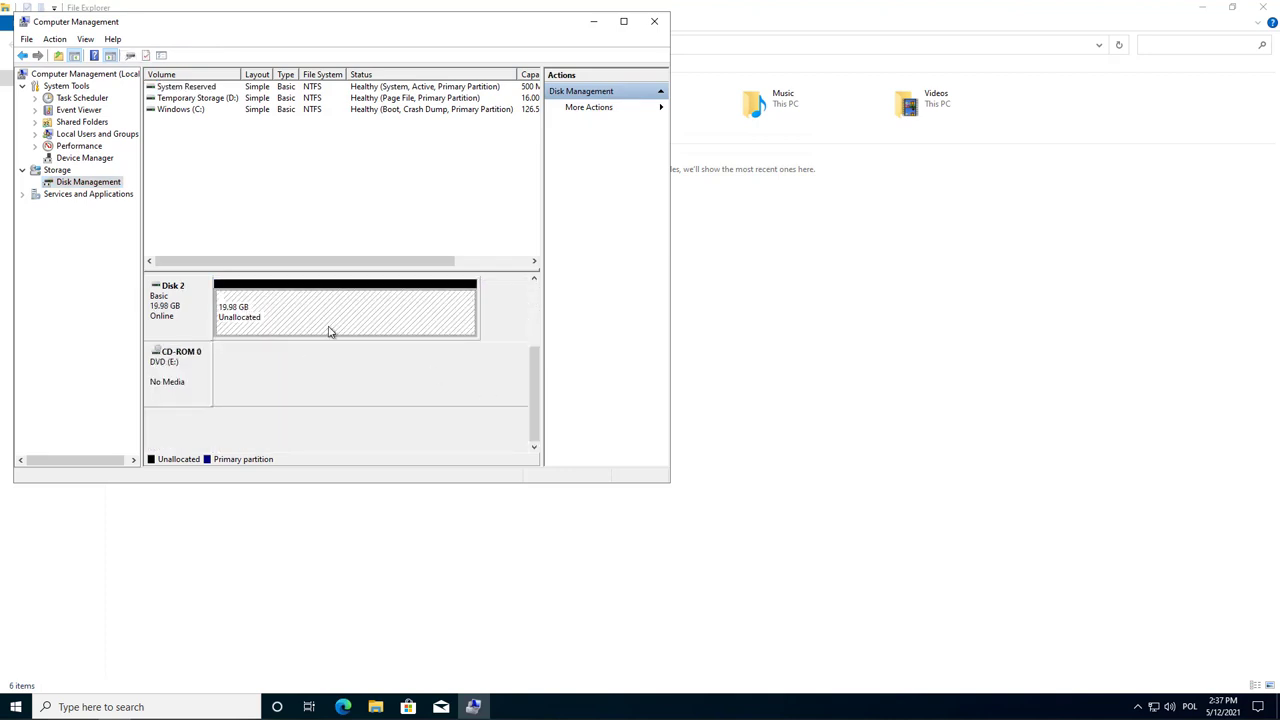
pyautogui.rightClick(295, 317)
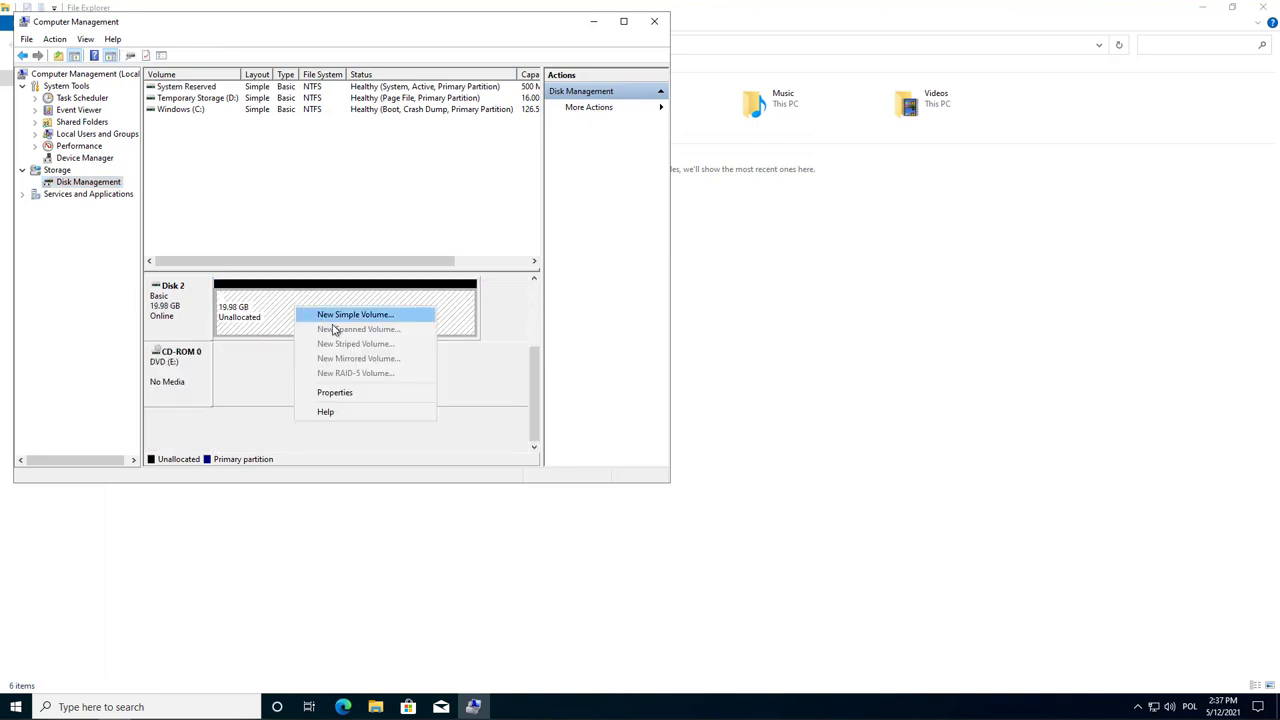
pyautogui.click(334, 314)
pyautogui.click(404, 326)
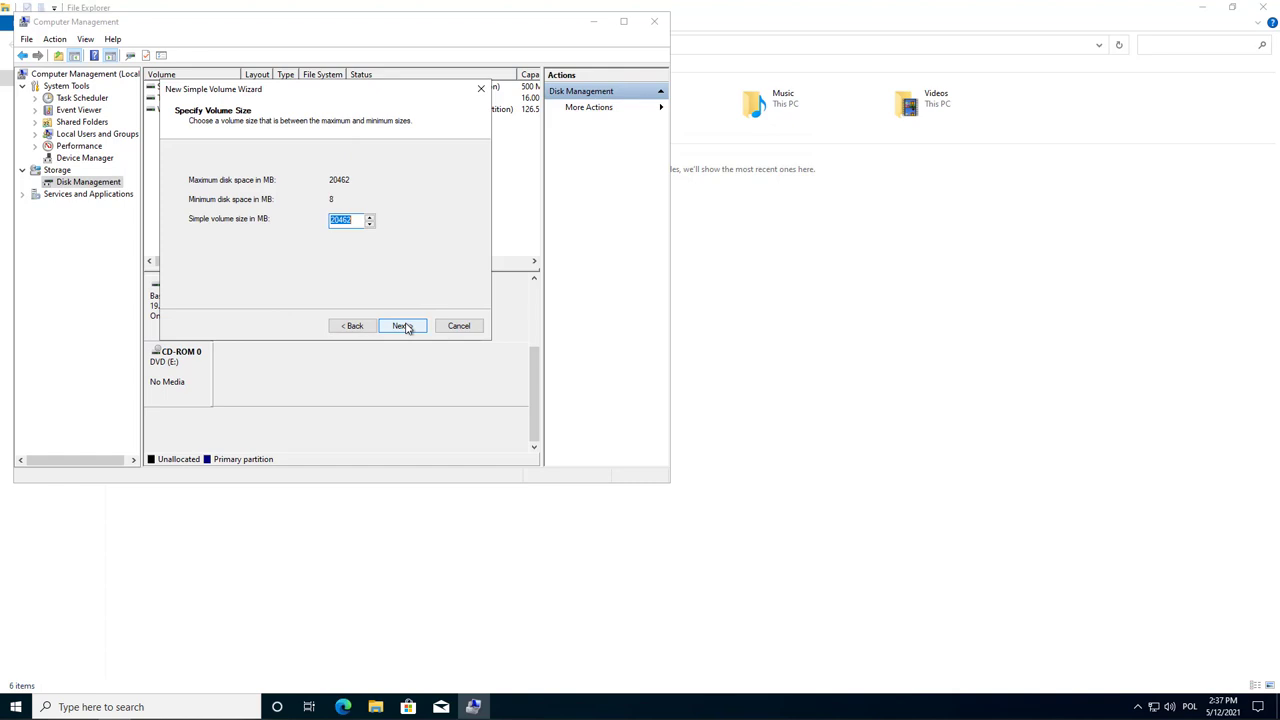
pyautogui.click(404, 326)
pyautogui.click(404, 326)
pyautogui.click(404, 326)
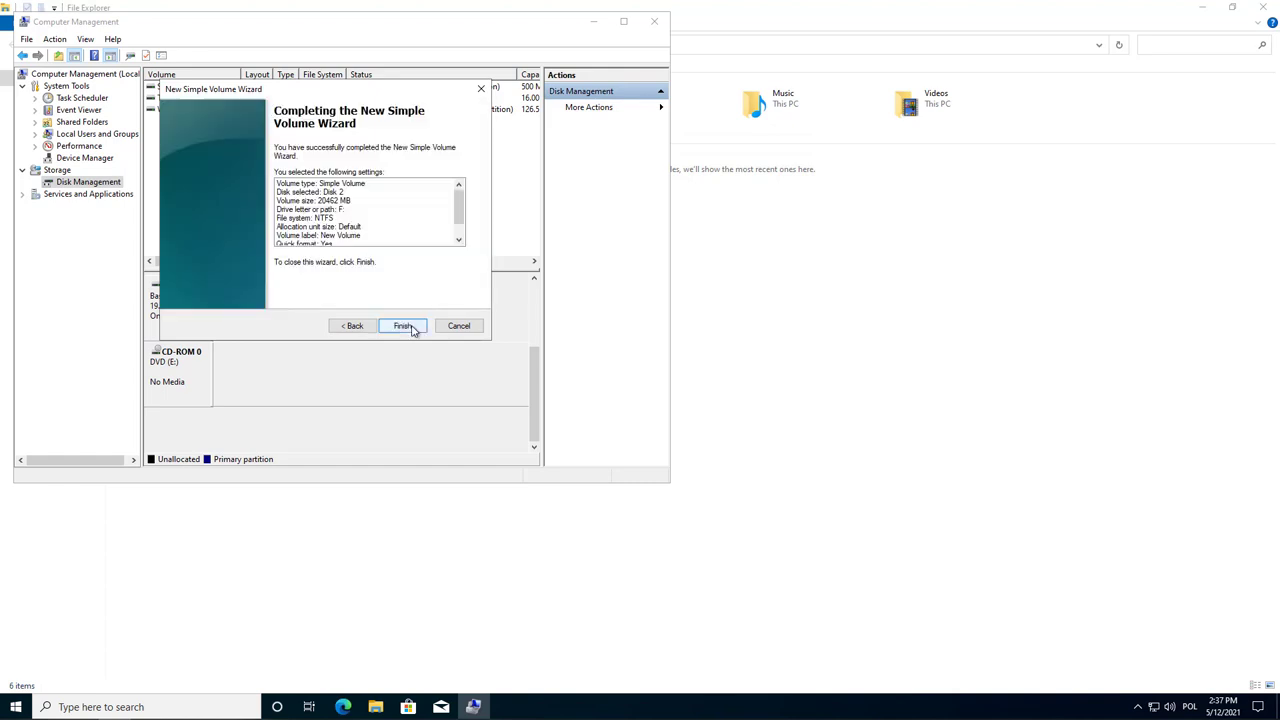
pyautogui.click(404, 326)
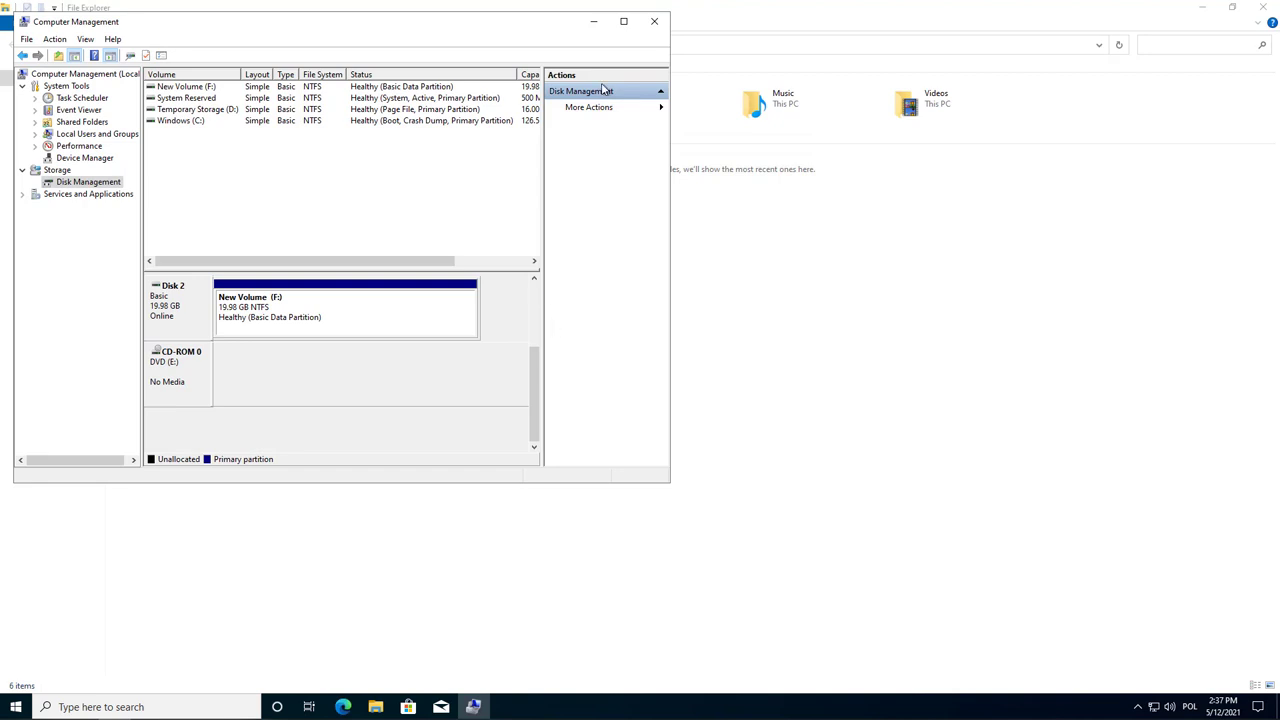
pyautogui.click(657, 27)
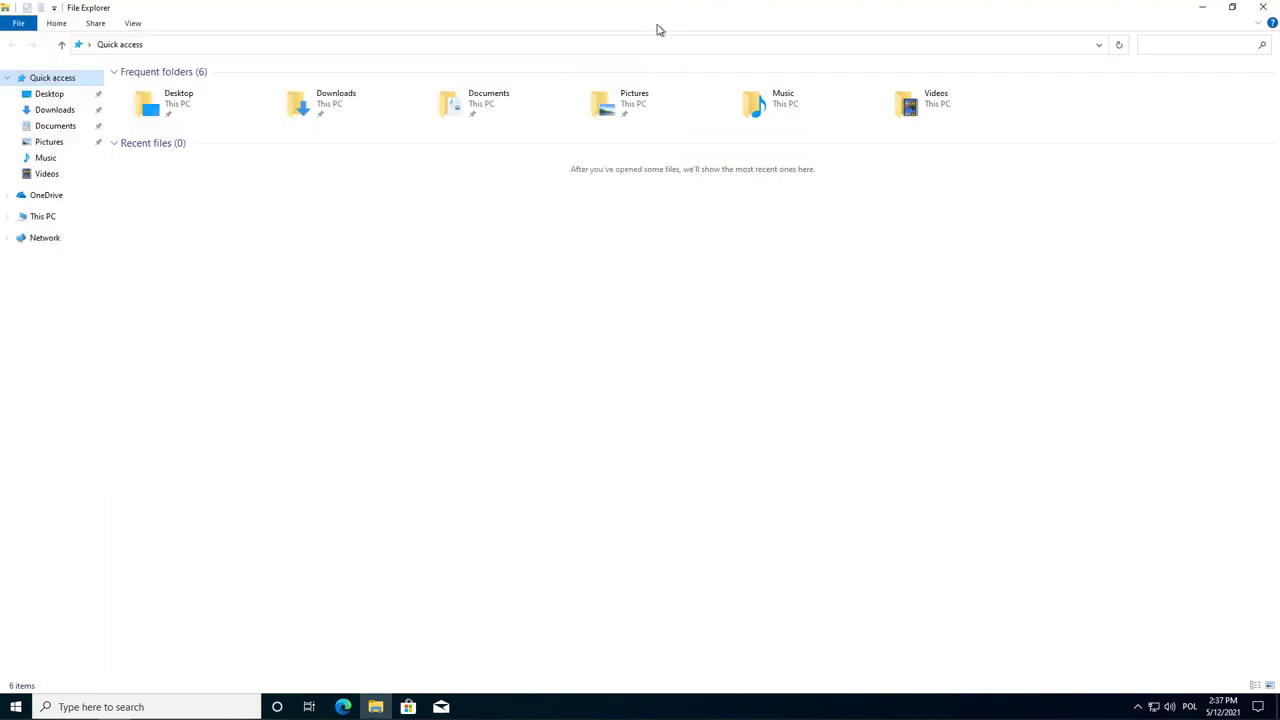
# - Browse This PC's drives, including Temporary Storage (D:), then open the empty New Volume (F:)
pyautogui.click(43, 216)
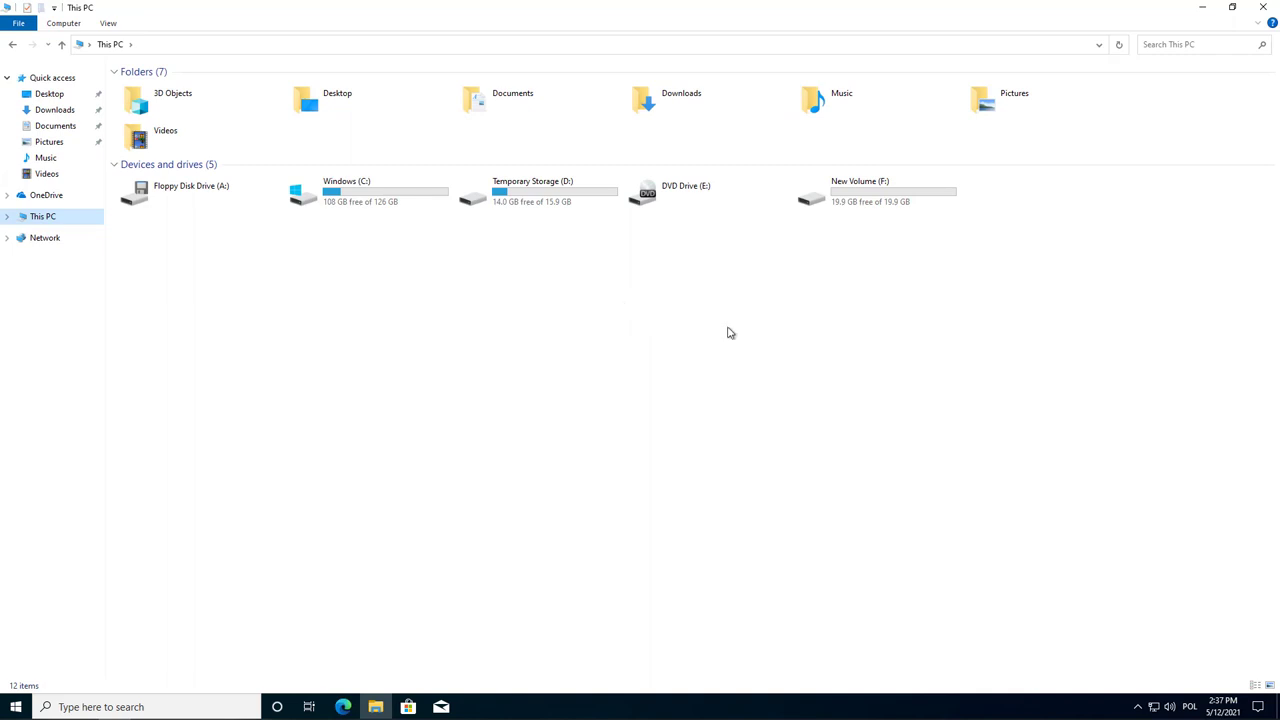
pyautogui.doubleClick(528, 200)
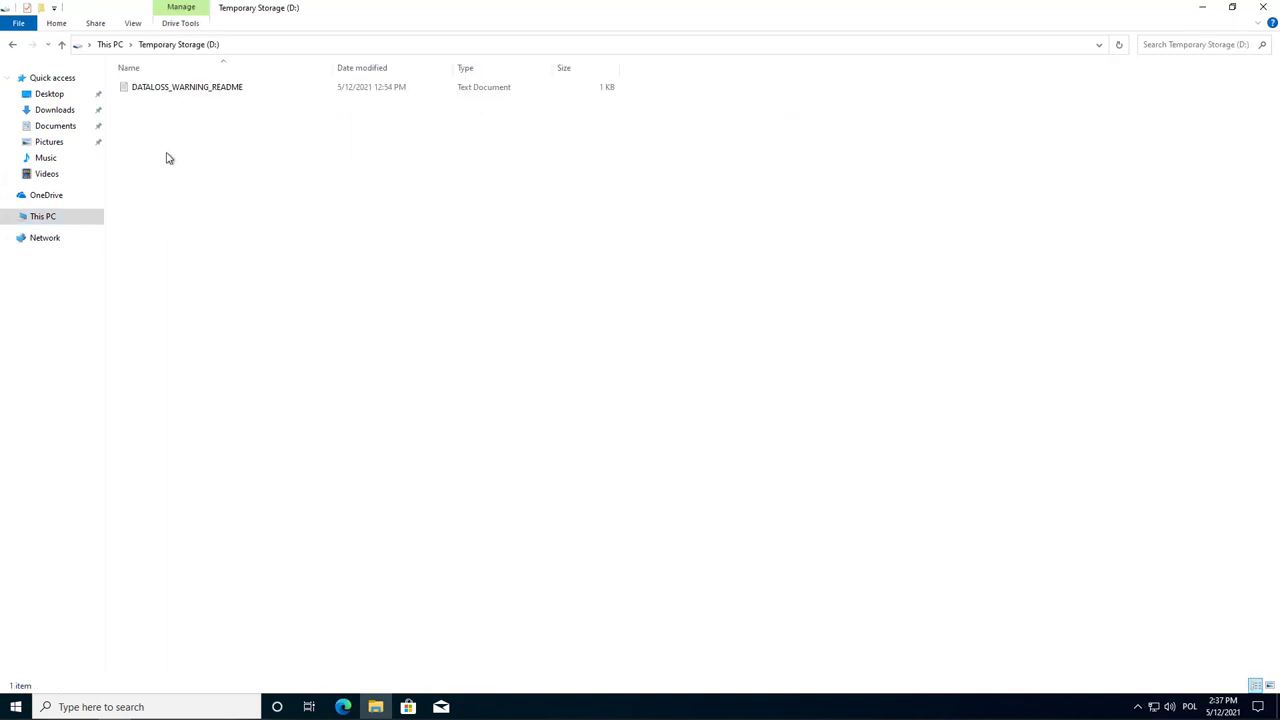
pyautogui.doubleClick(14, 44)
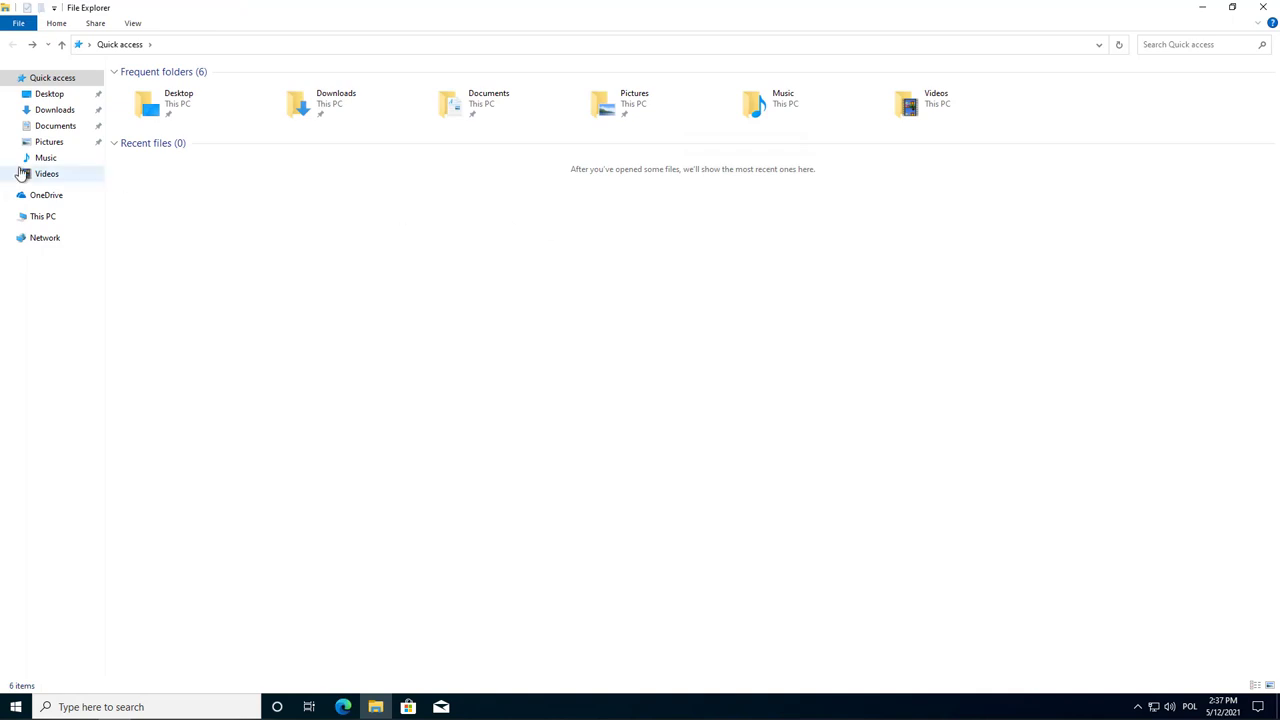
pyautogui.click(52, 216)
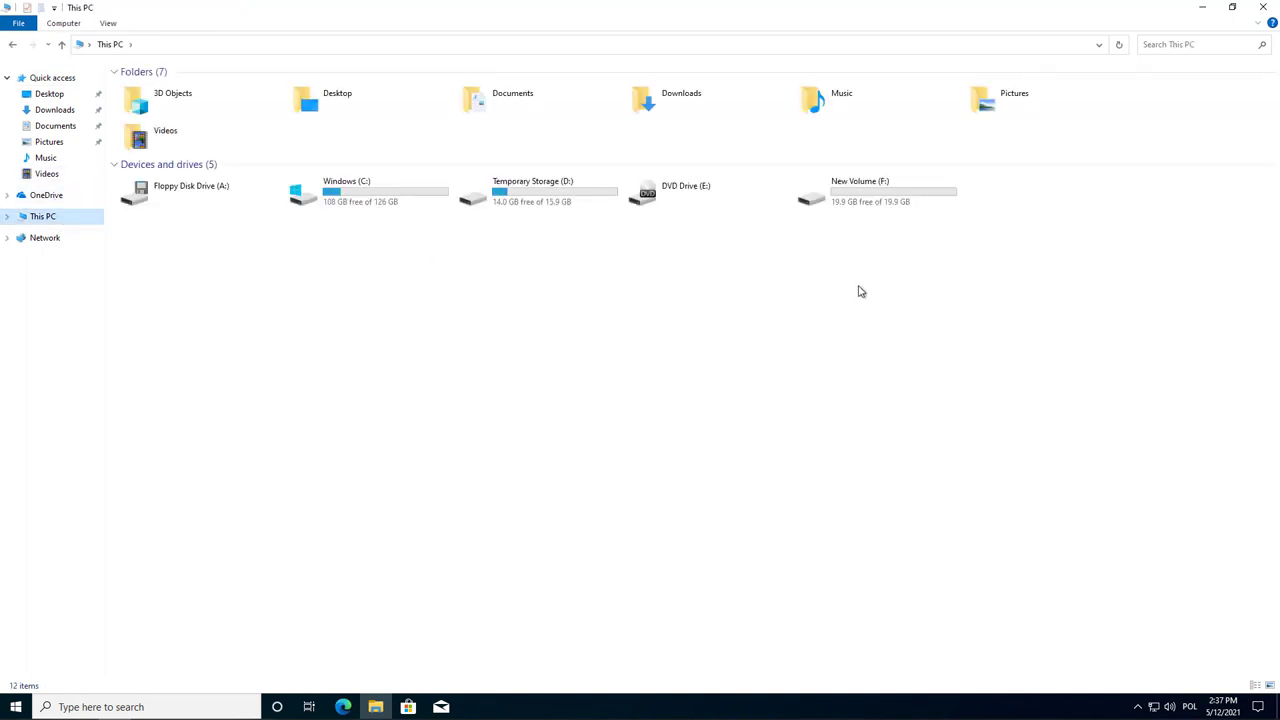
pyautogui.doubleClick(882, 192)
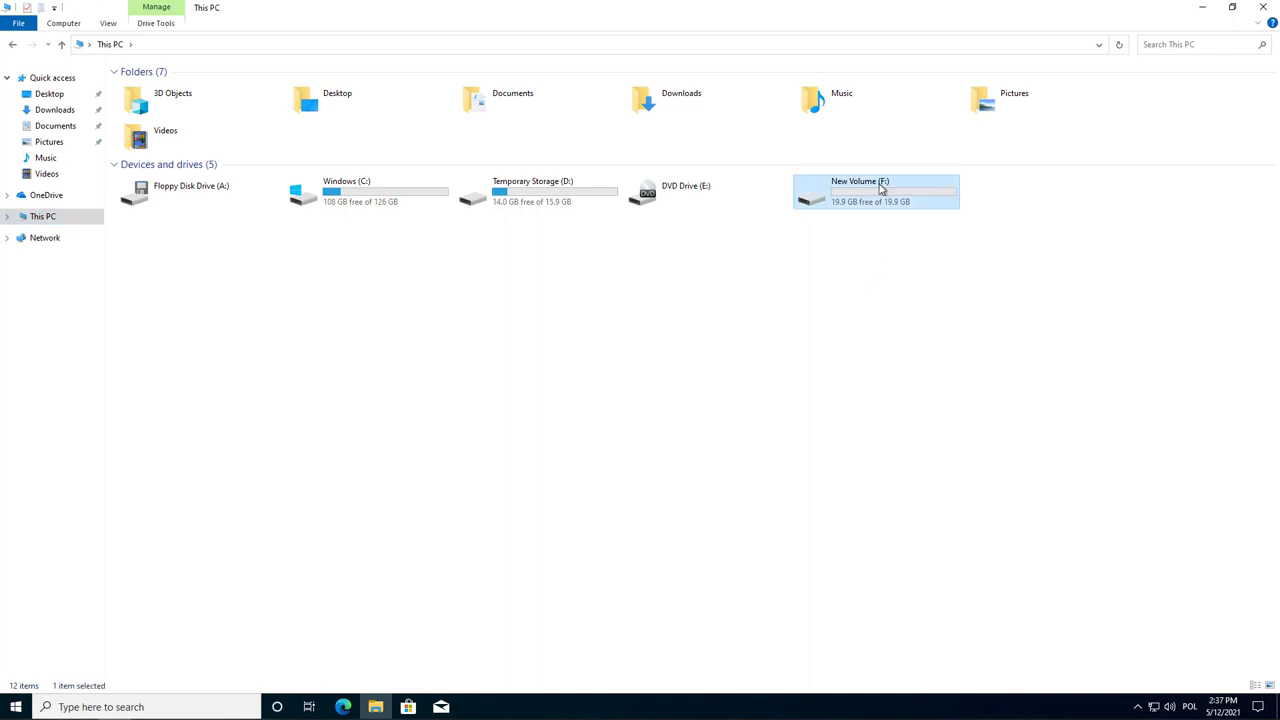
# - Create a folder on F: keeping the default name 'New folder'
pyautogui.rightClick(226, 160)
pyautogui.moveTo(340, 300)
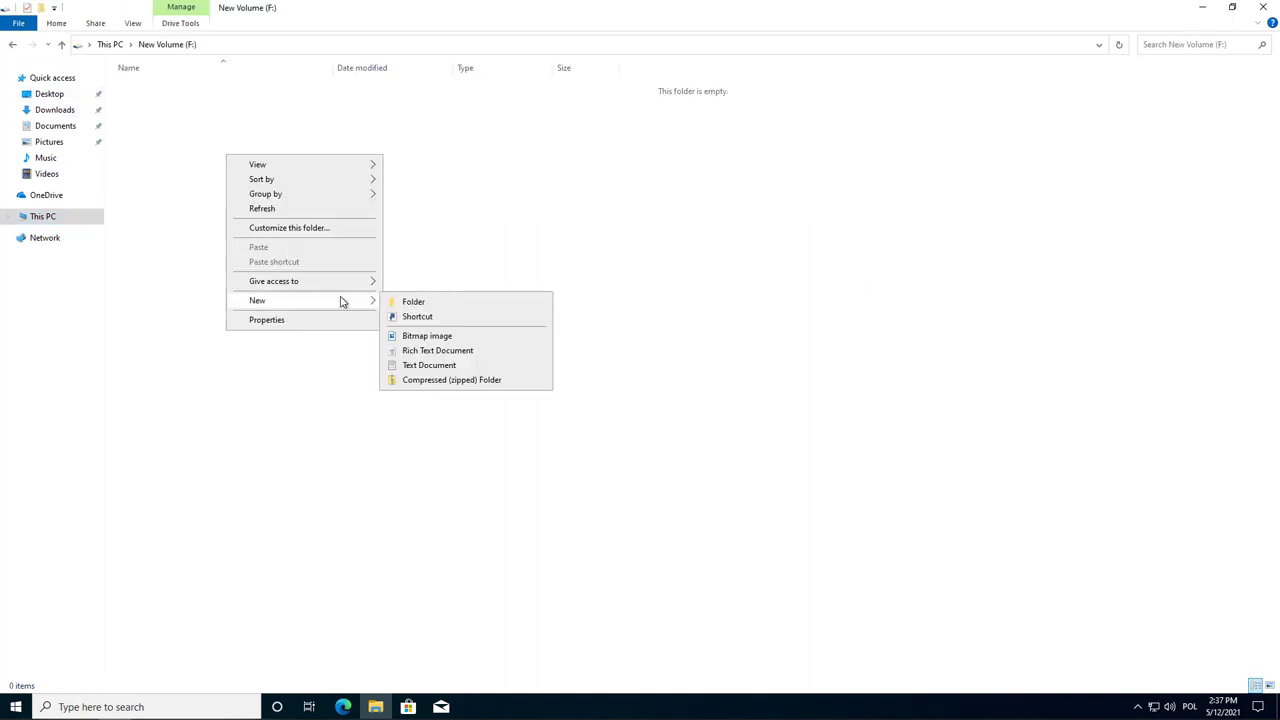
pyautogui.click(510, 301)
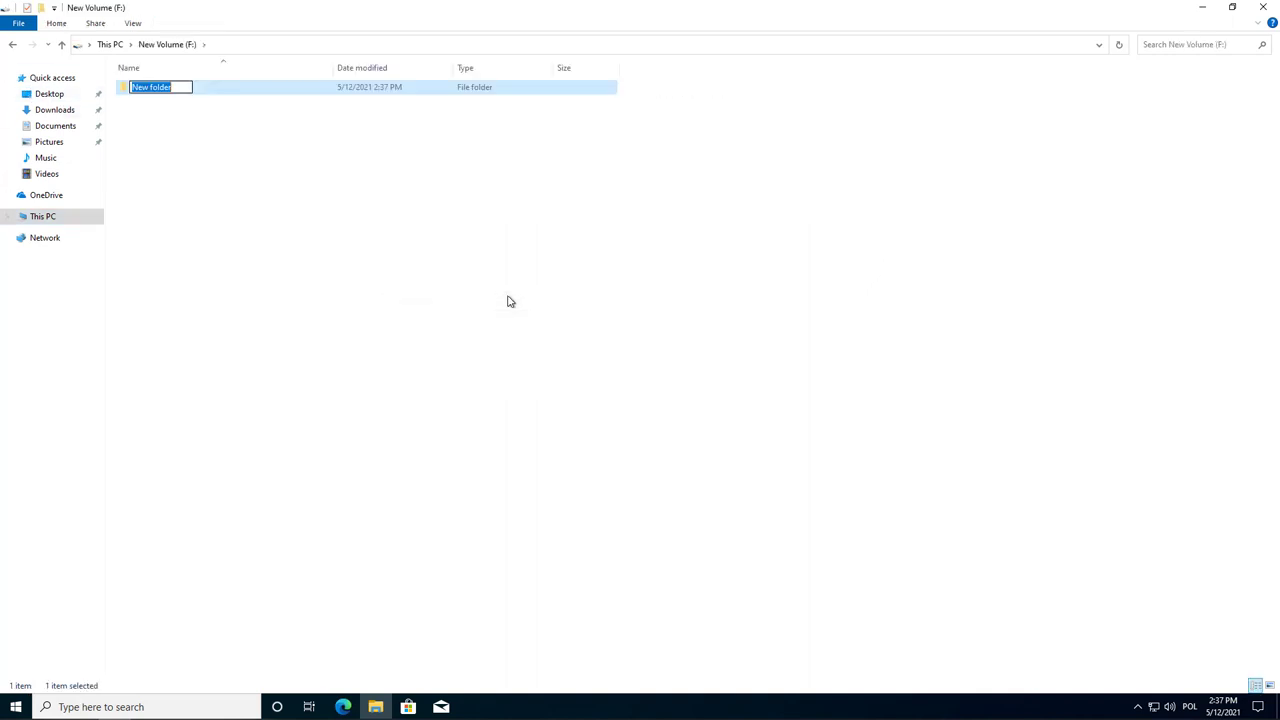
pyautogui.press('Return')
pyautogui.press('Return')
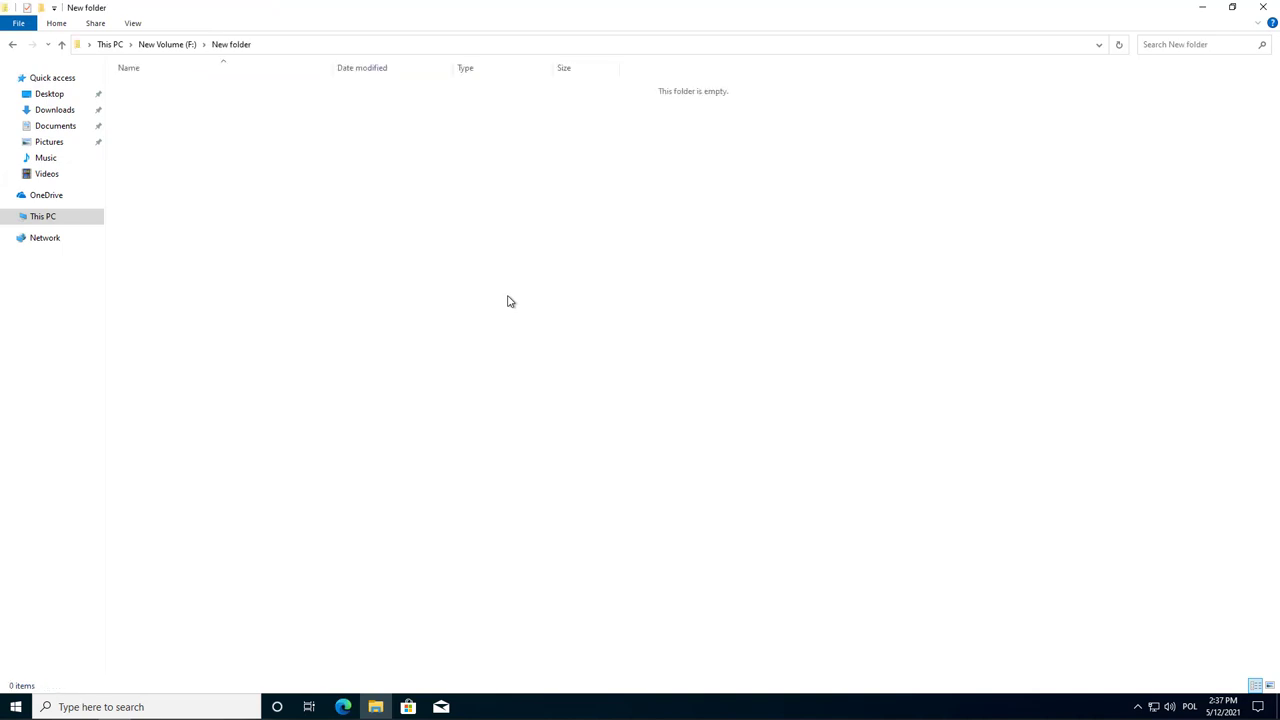
# - Add a New Text Document containing 'ndkandkjsa' inside it, then return to This PC
pyautogui.rightClick(448, 229)
pyautogui.moveTo(580, 390)
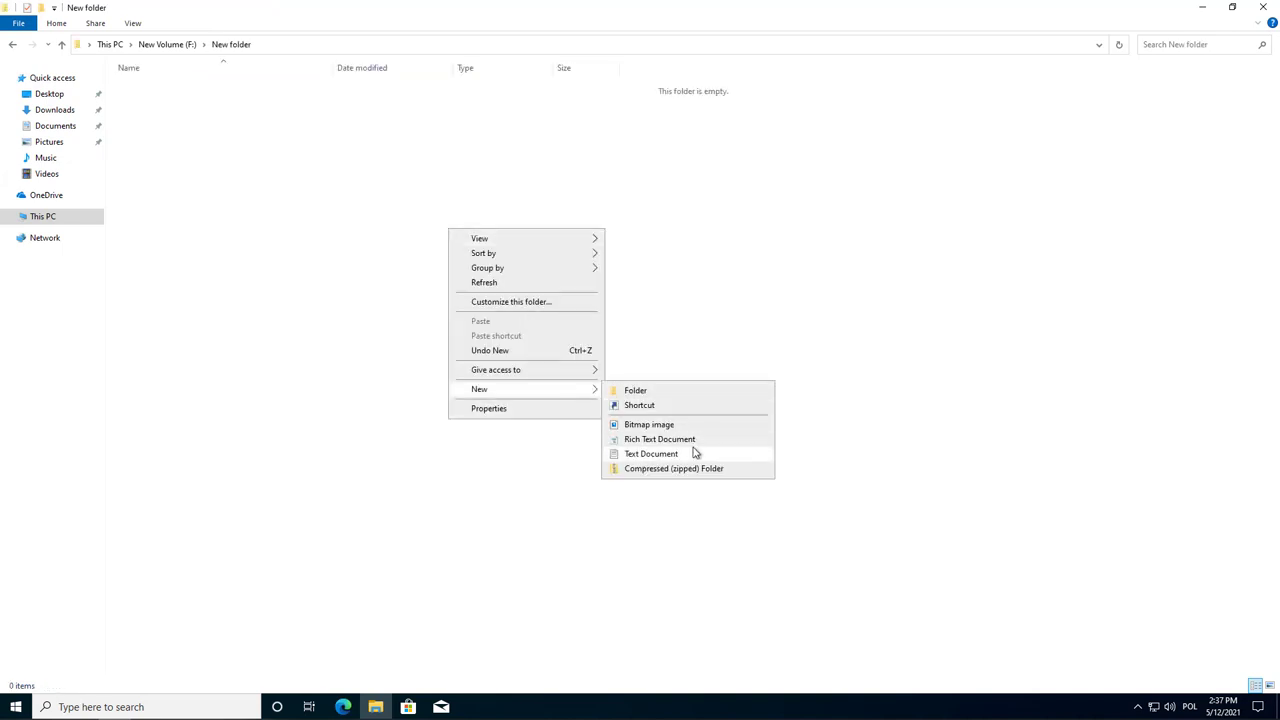
pyautogui.click(695, 453)
pyautogui.press('Return')
pyautogui.press('Return')
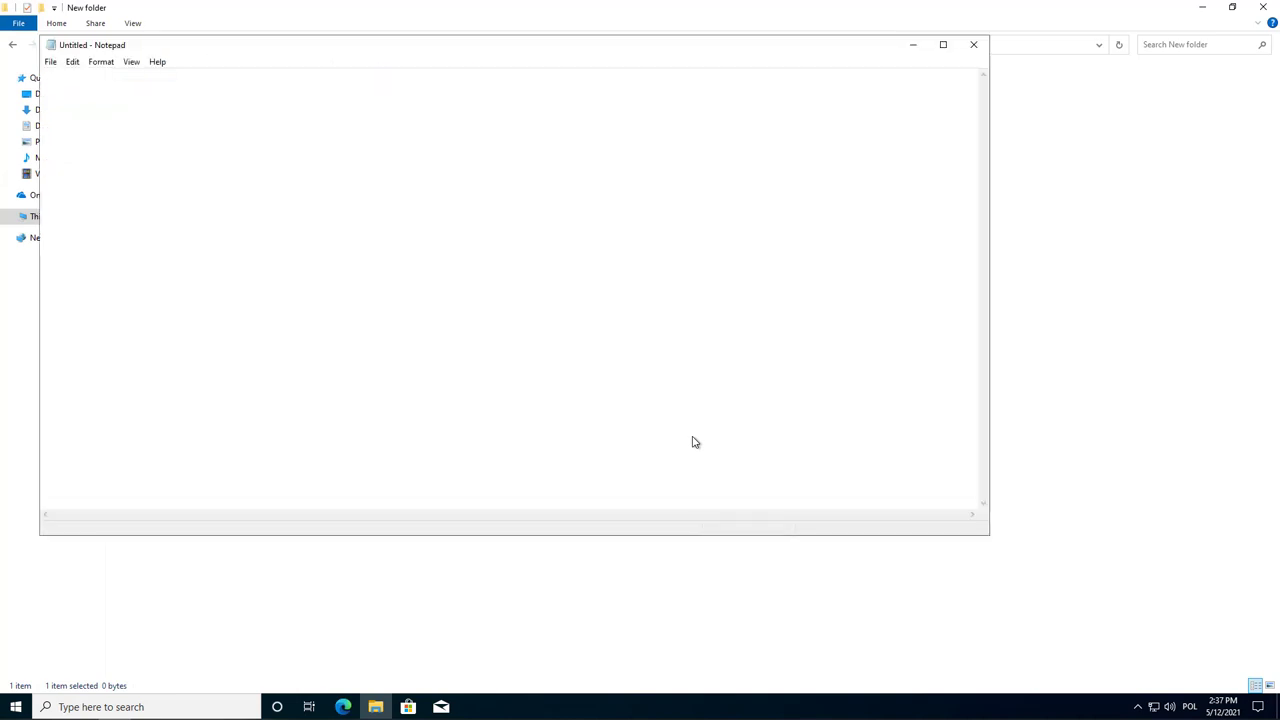
pyautogui.write('ndkandkjsa')
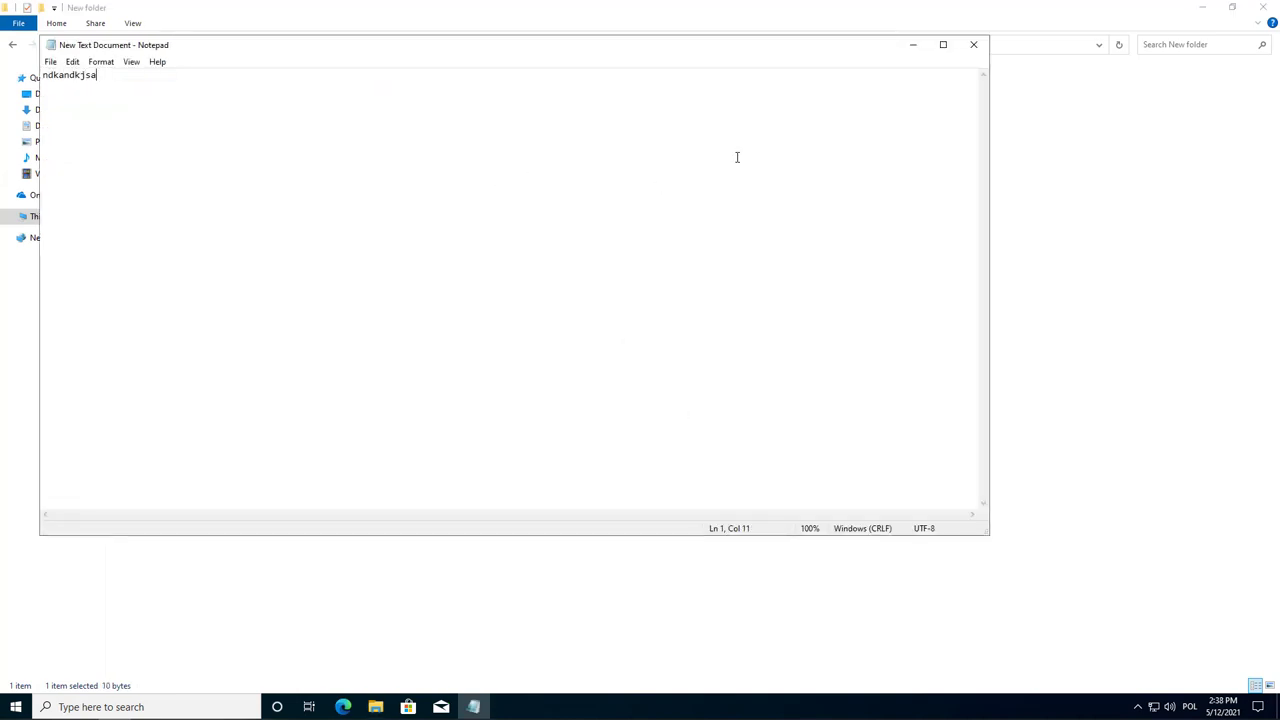
pyautogui.click(973, 44)
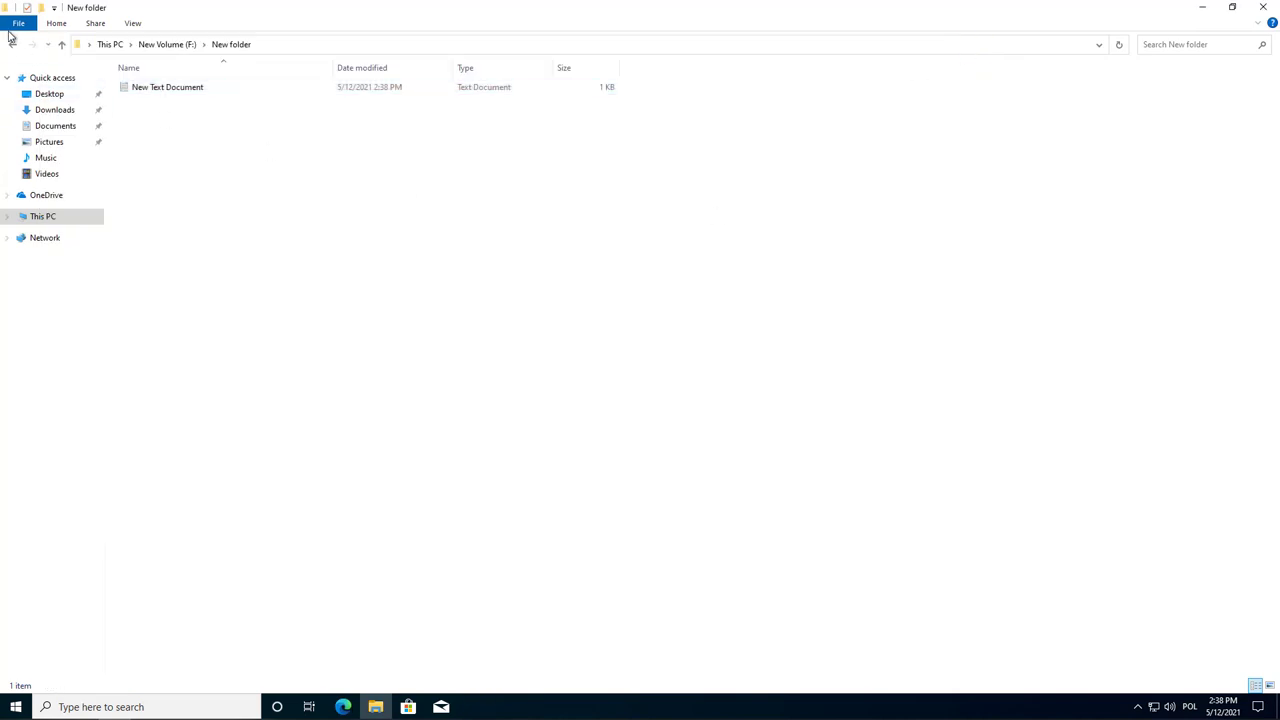
pyautogui.click(14, 44)
pyautogui.click(14, 46)
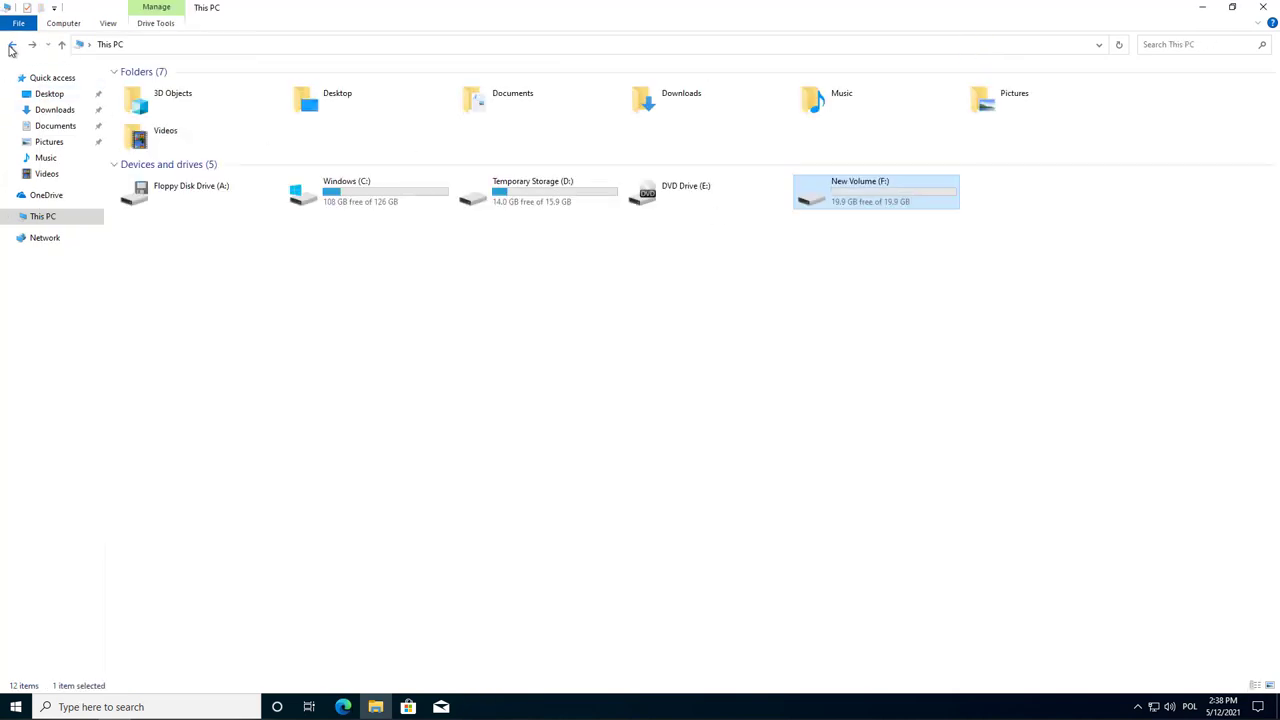
pyautogui.click(14, 46)
pyautogui.click(34, 46)
pyautogui.click(63, 215)
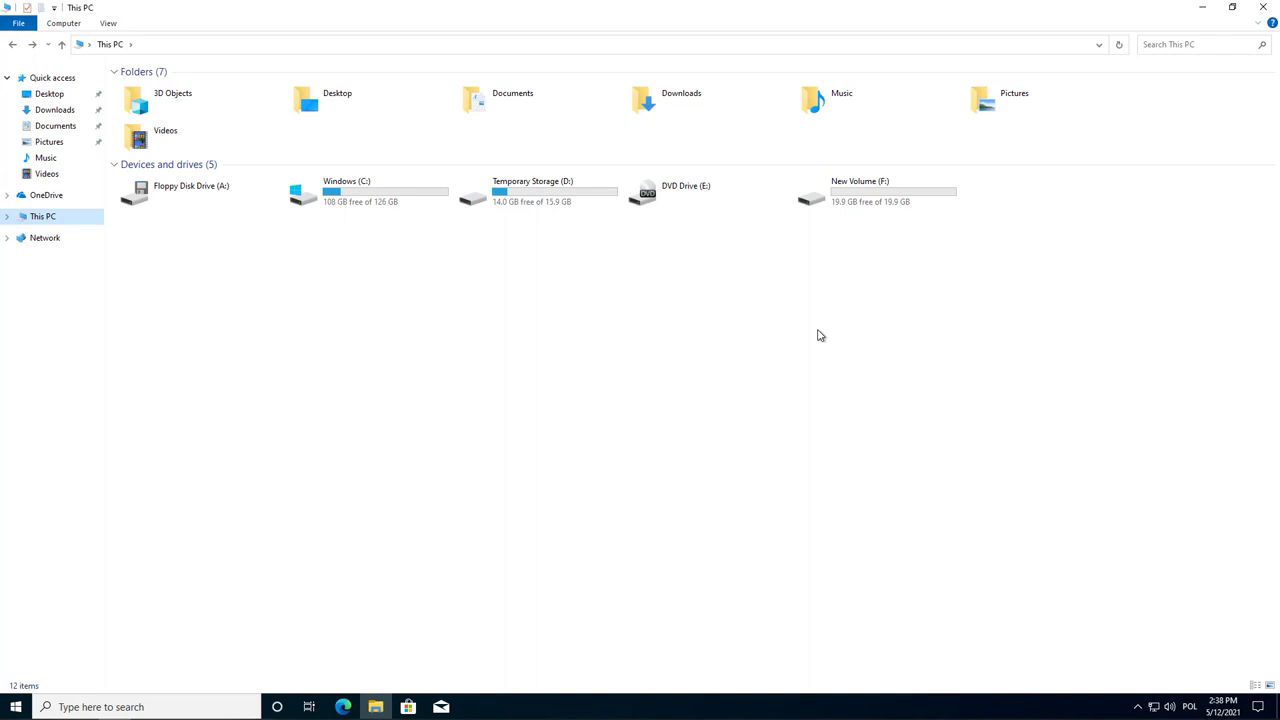
pyautogui.click(866, 207)
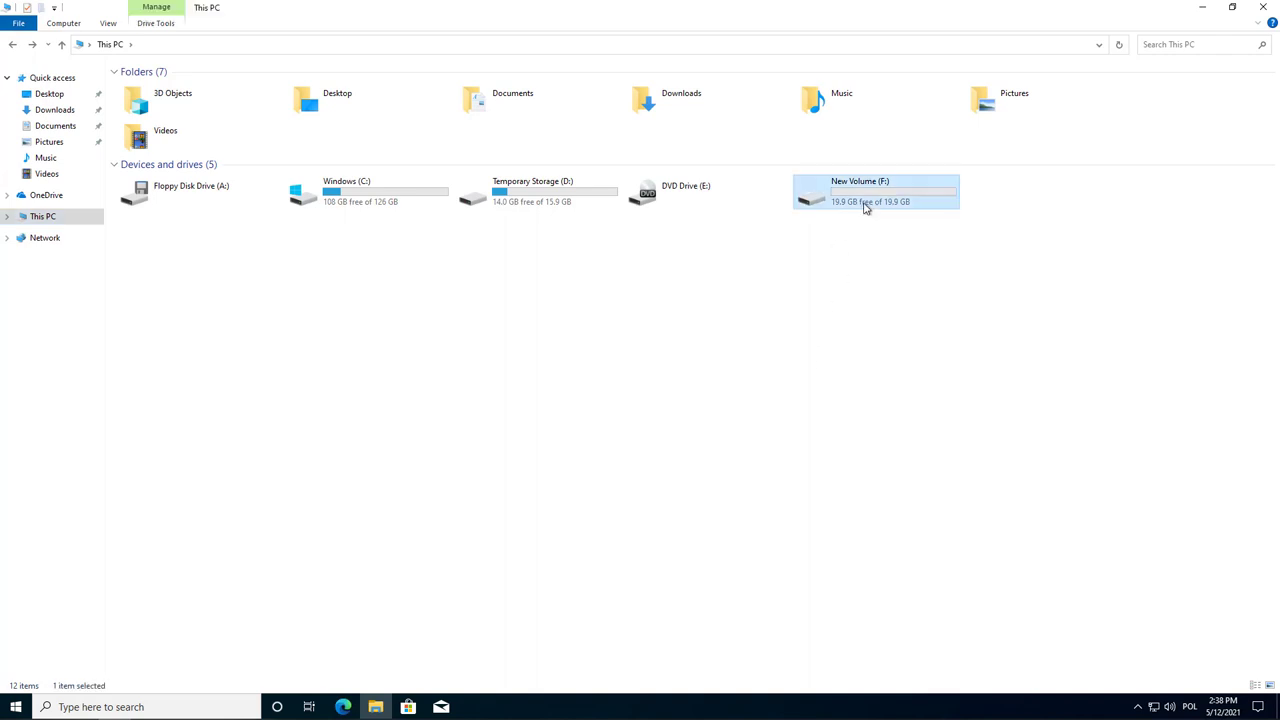
pyautogui.doubleClick(866, 207)
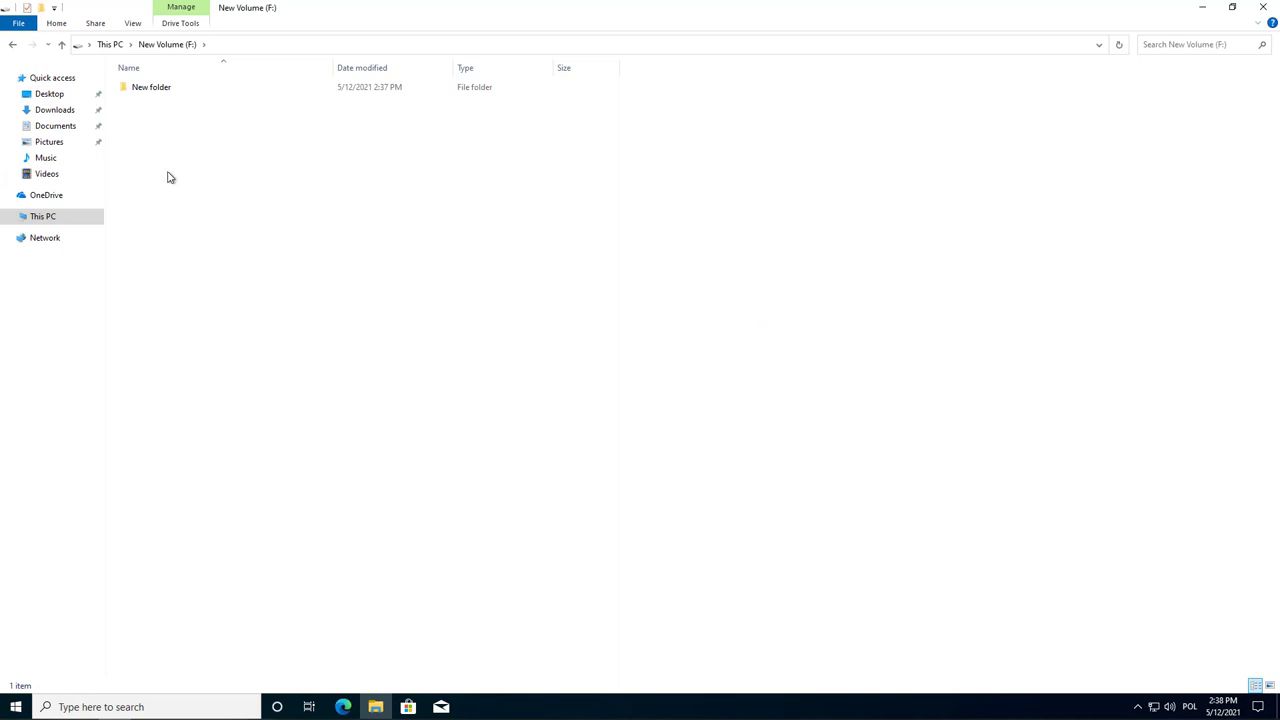
pyautogui.click(84, 220)
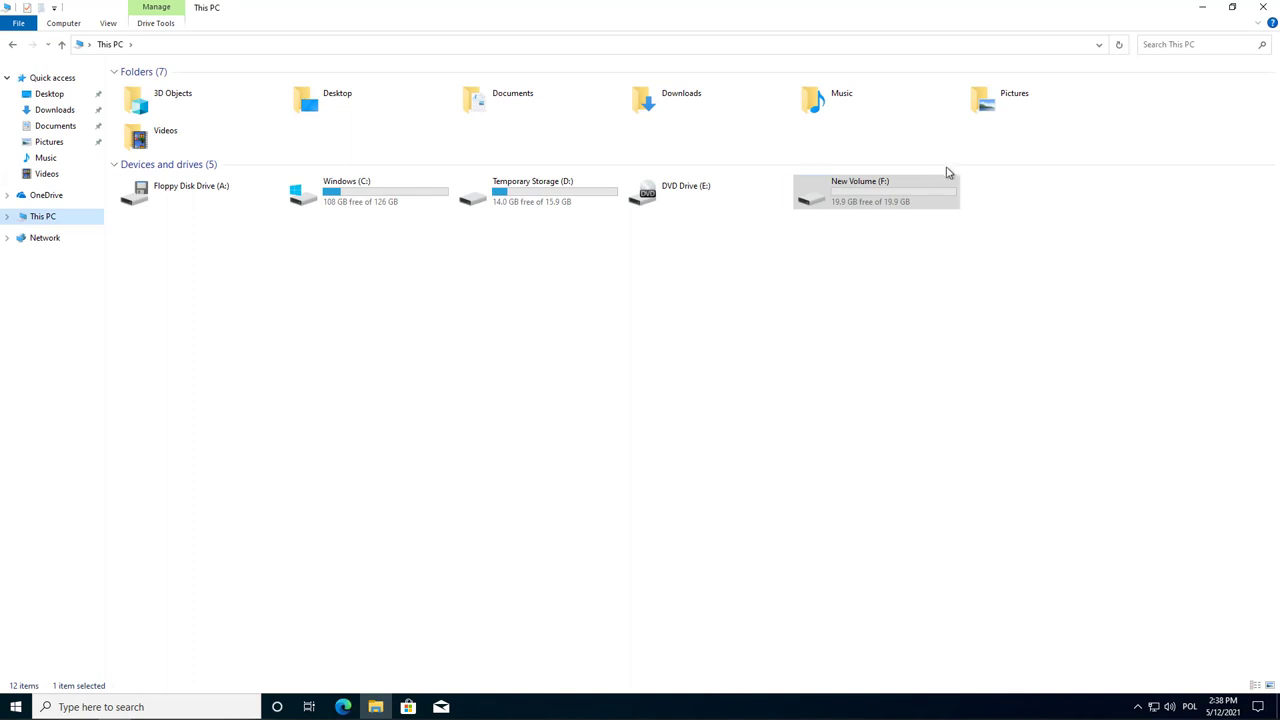
pyautogui.click(983, 186)
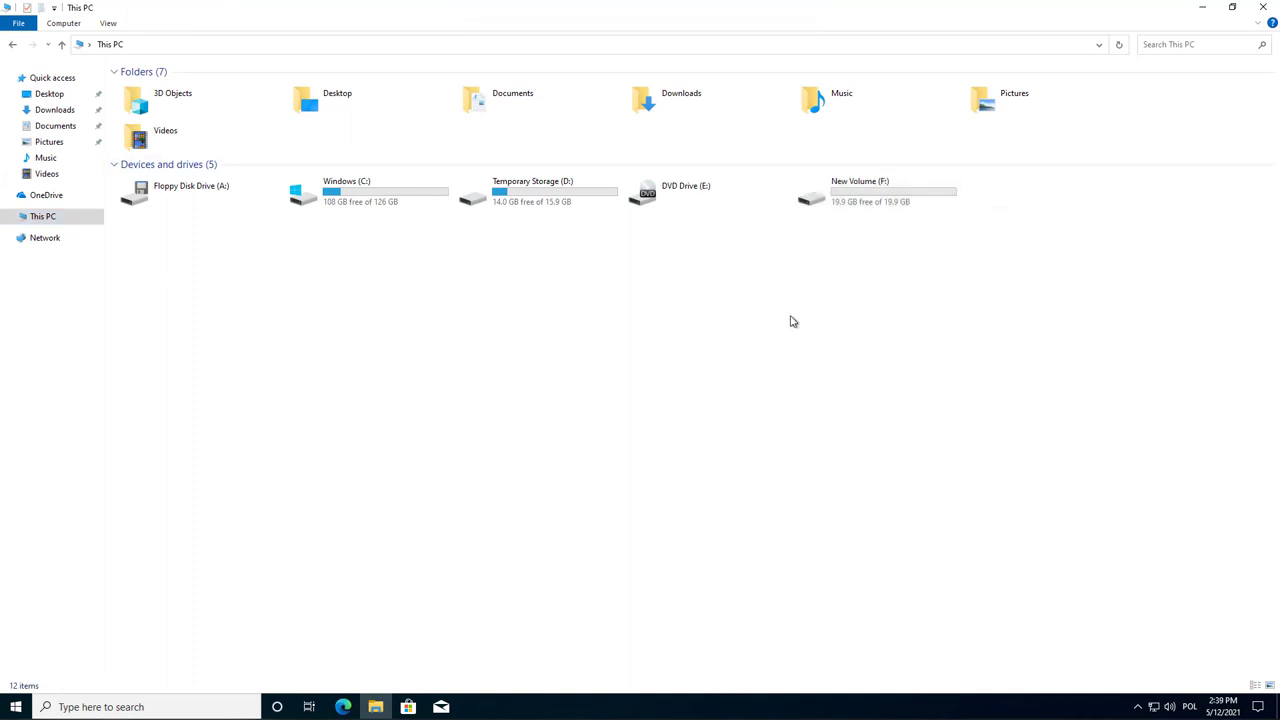